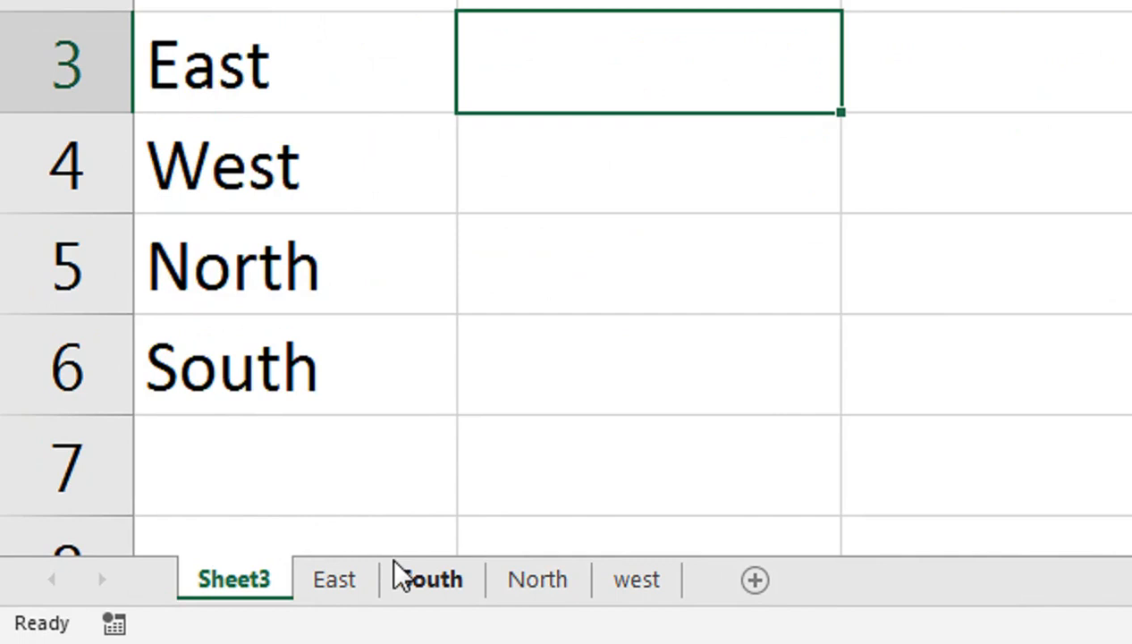
Look through the order data on the East, South, North and west sheets and return to Sheet3
{"action": "left_click", "coordinate": [336, 590]}
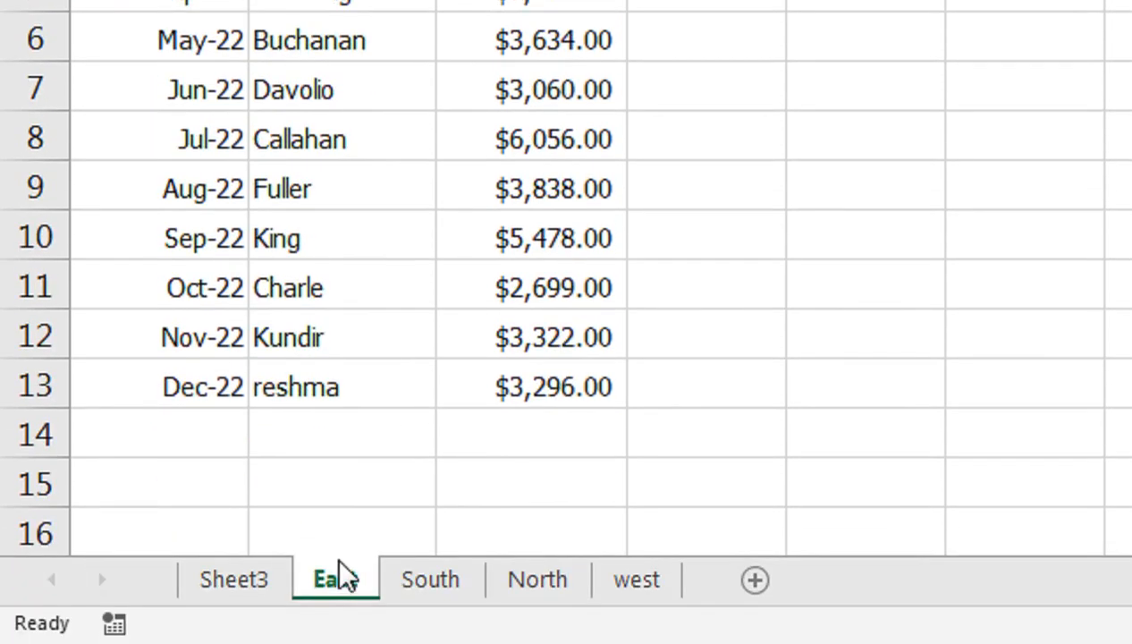
{"action": "left_click", "coordinate": [430, 579]}
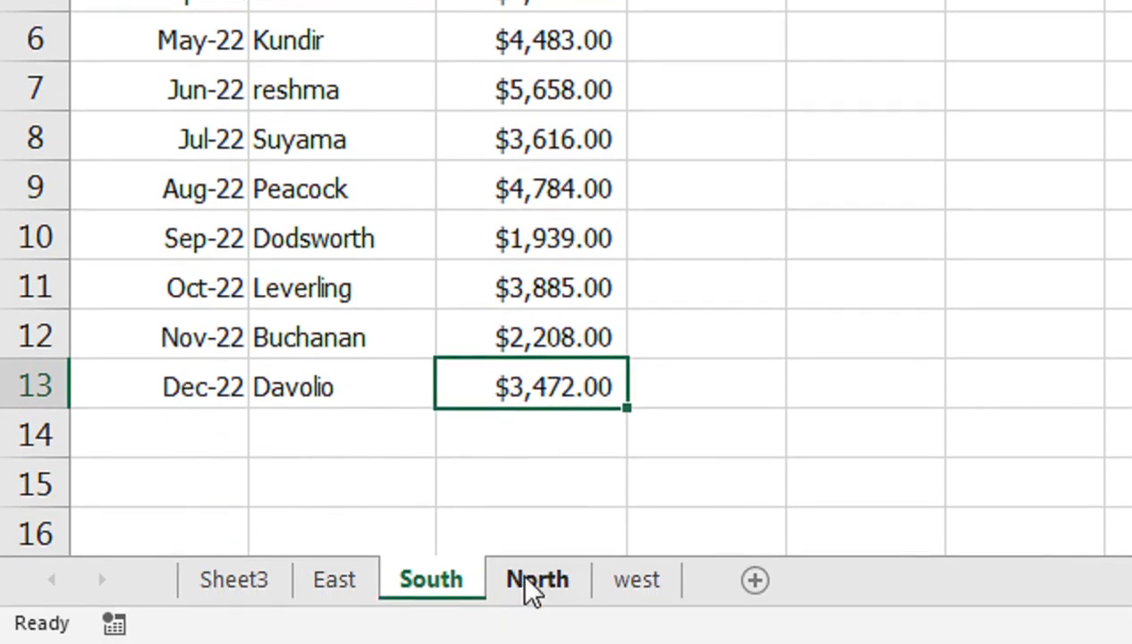
{"action": "left_click", "coordinate": [536, 580]}
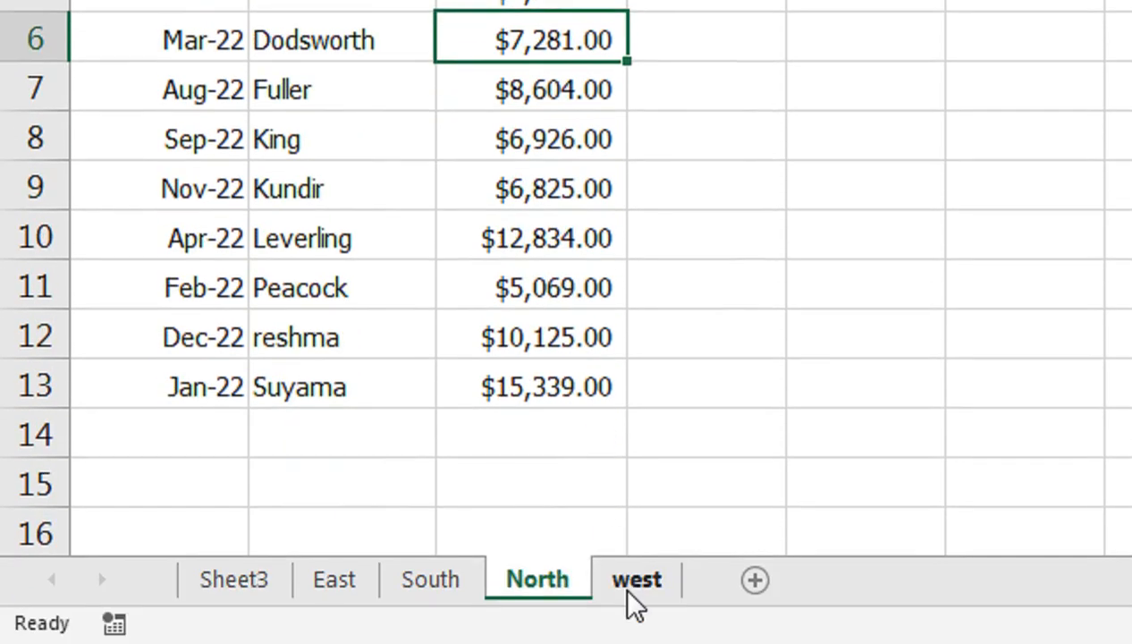
{"action": "left_click", "coordinate": [636, 579]}
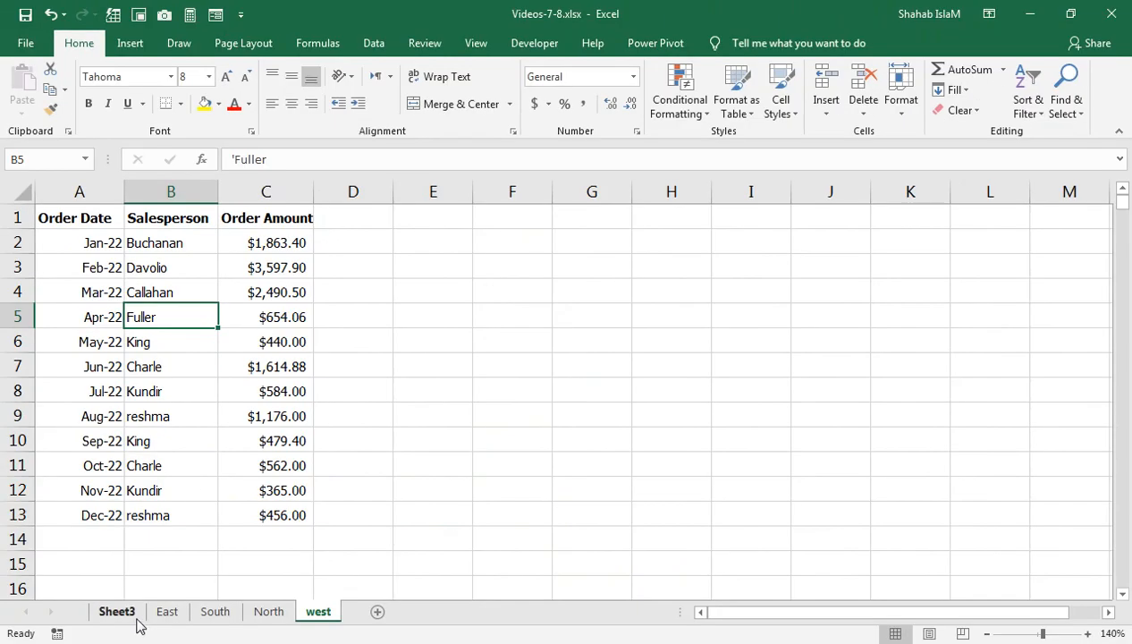
{"action": "left_click", "coordinate": [117, 612]}
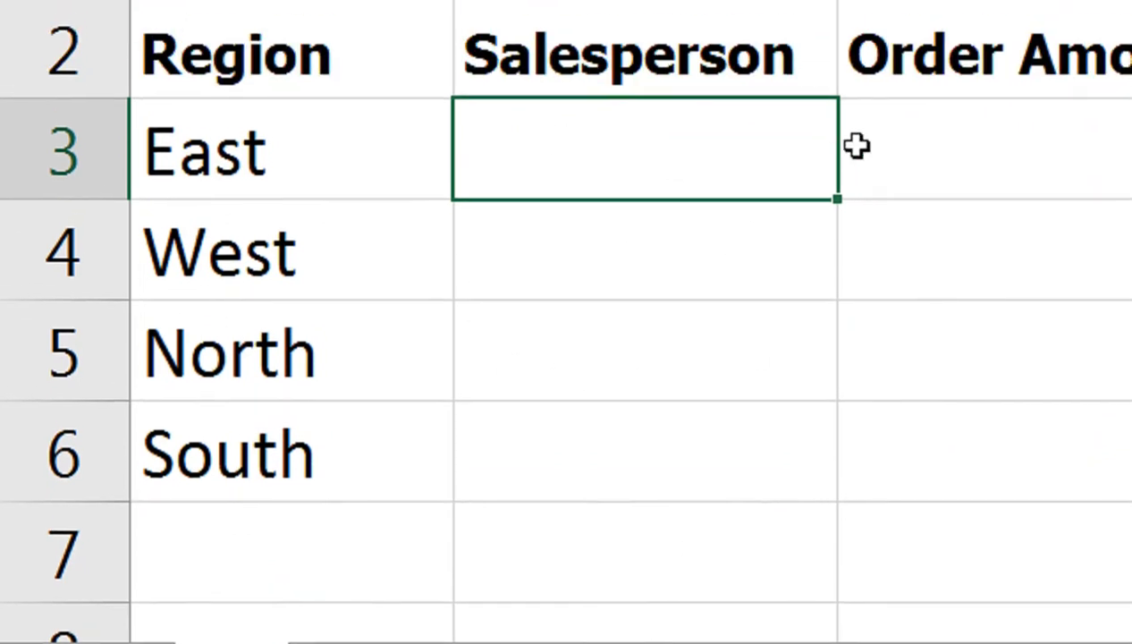
Enter the formula =INDIRECT("a1") in cell C1 of Sheet3 to try out an indirect reference
{"action": "left_click", "coordinate": [746, 174]}
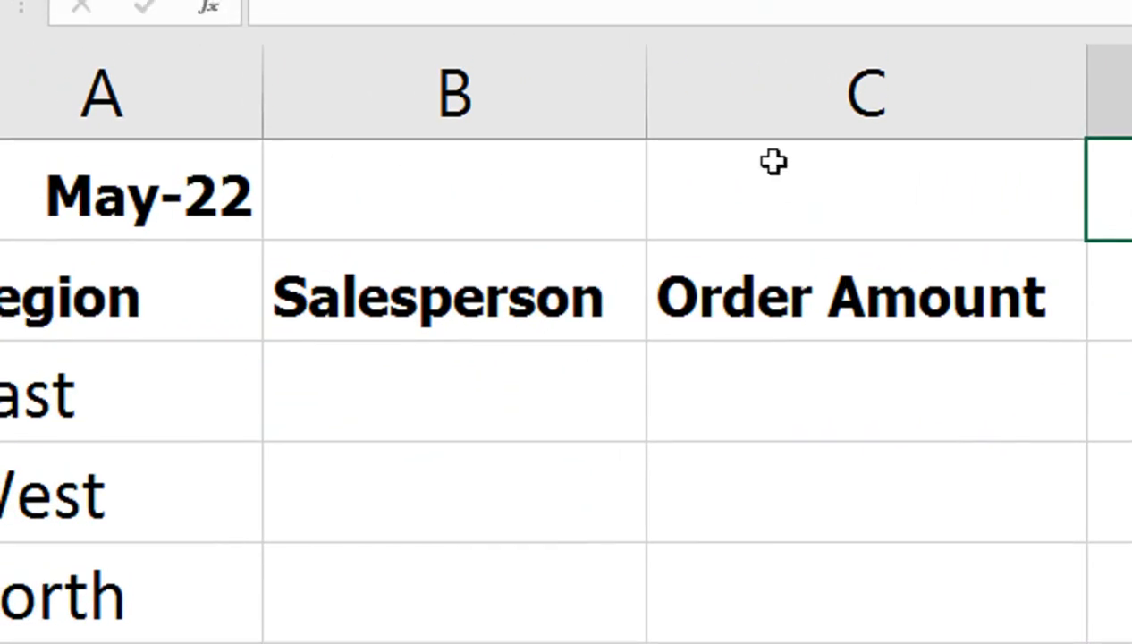
{"action": "left_click", "coordinate": [777, 164]}
{"action": "type", "text": "=ind"}
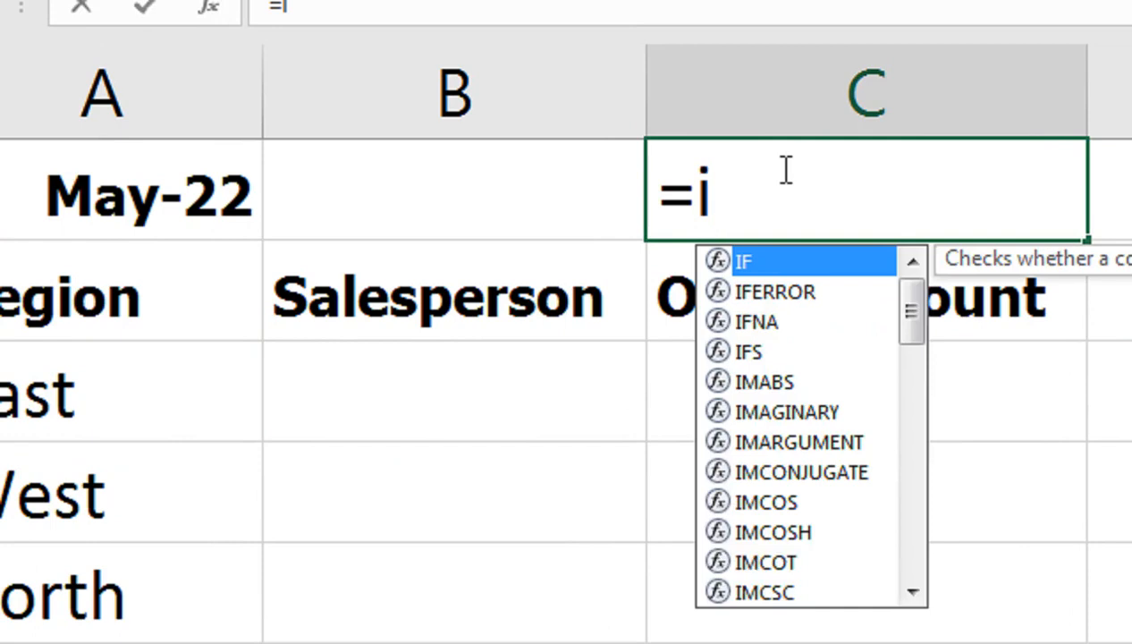
{"action": "key", "text": "BackSpace"}
{"action": "key", "text": "Down"}
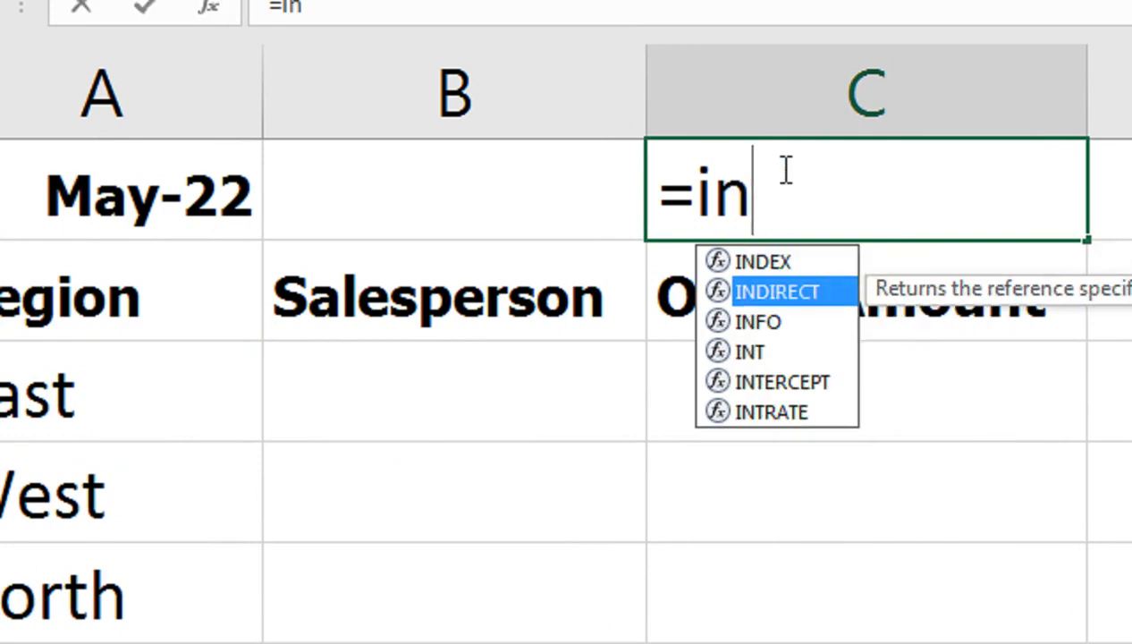
{"action": "key", "text": "Tab"}
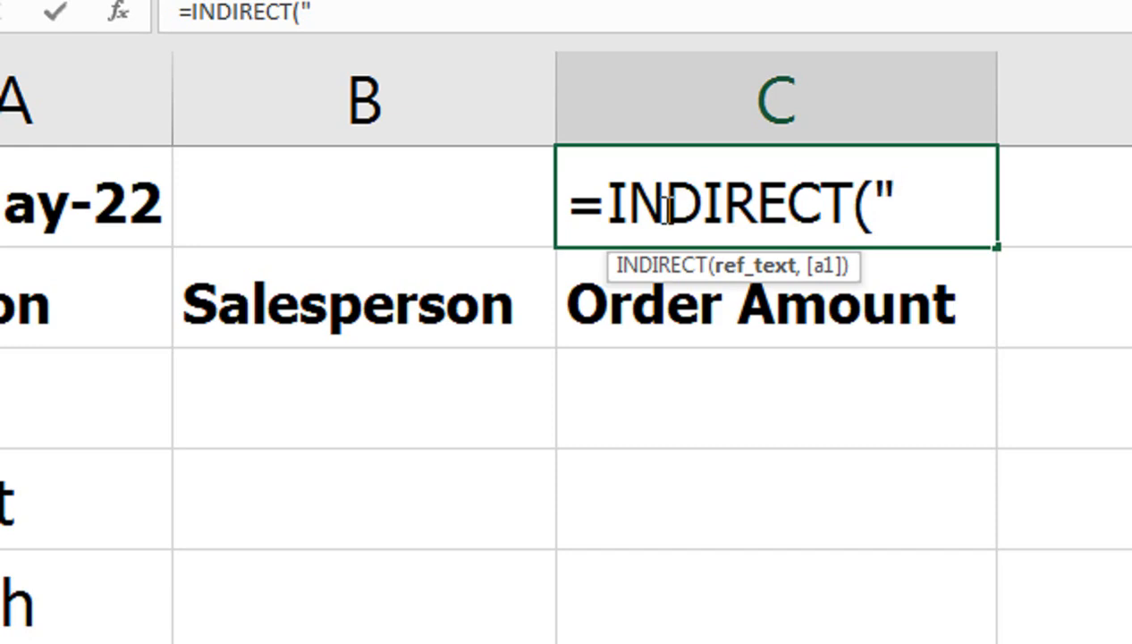
{"action": "type", "text": "a"}
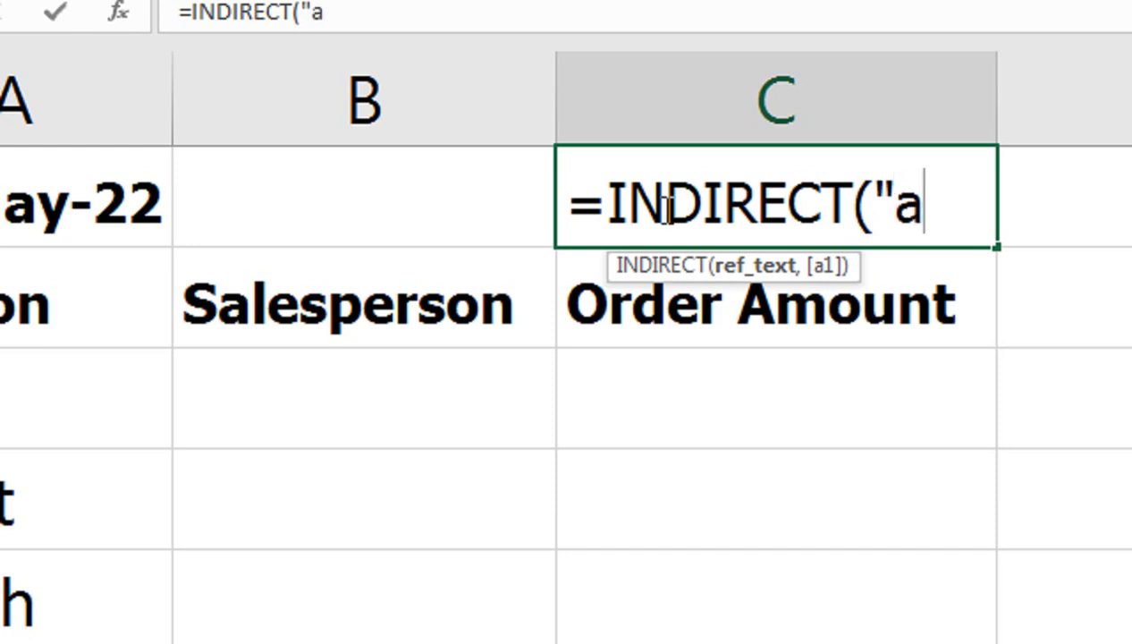
{"action": "type", "text": "1\")"}
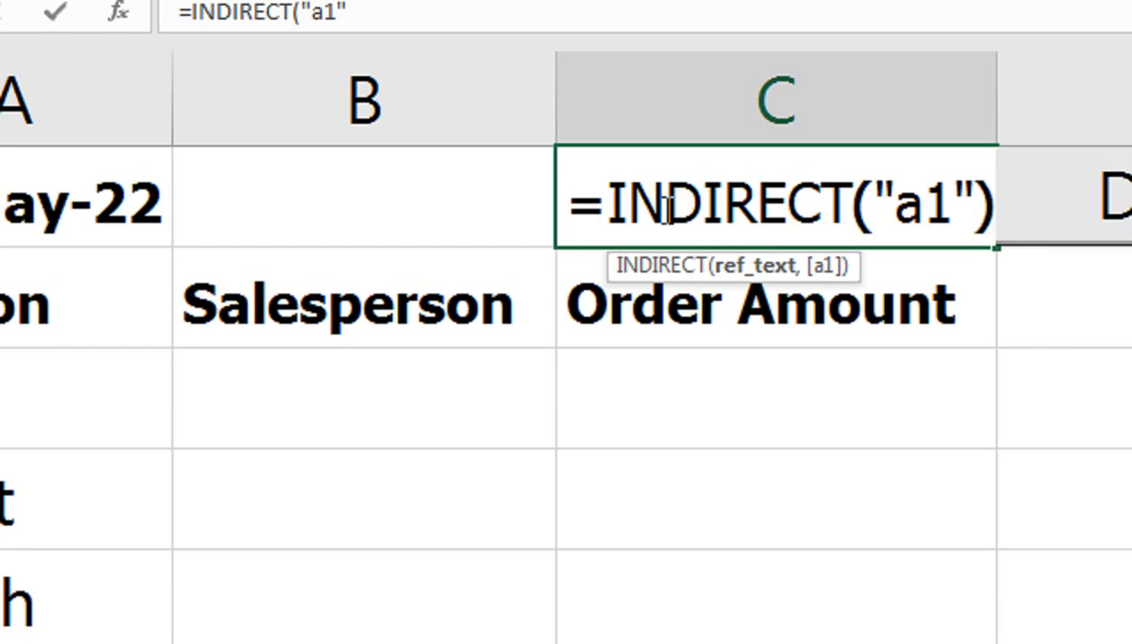
{"action": "key", "text": "Return"}
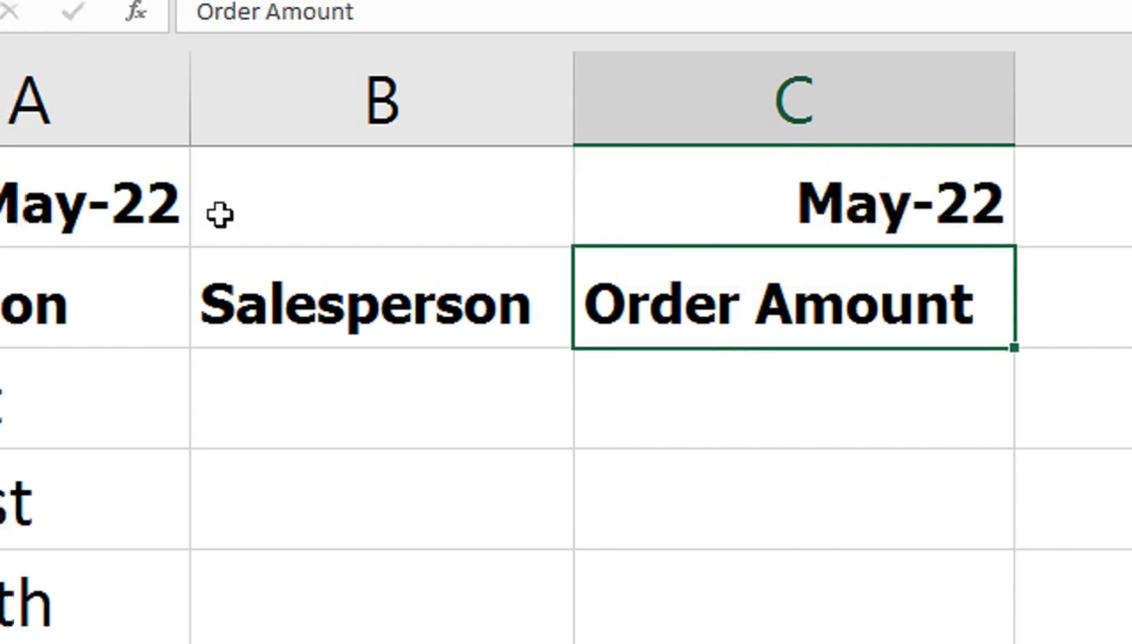
Change the date in cell A1 to 1/1/2022
{"action": "double_click", "coordinate": [16, 213]}
{"action": "double_click", "coordinate": [225, 204]}
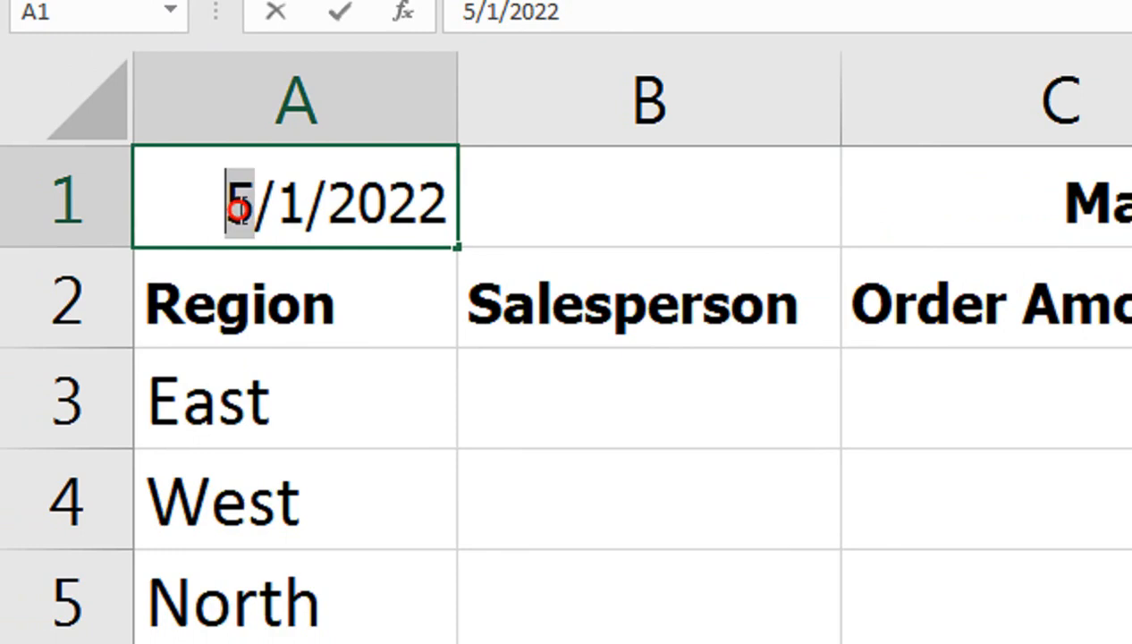
{"action": "type", "text": "1"}
{"action": "key", "text": "Return"}
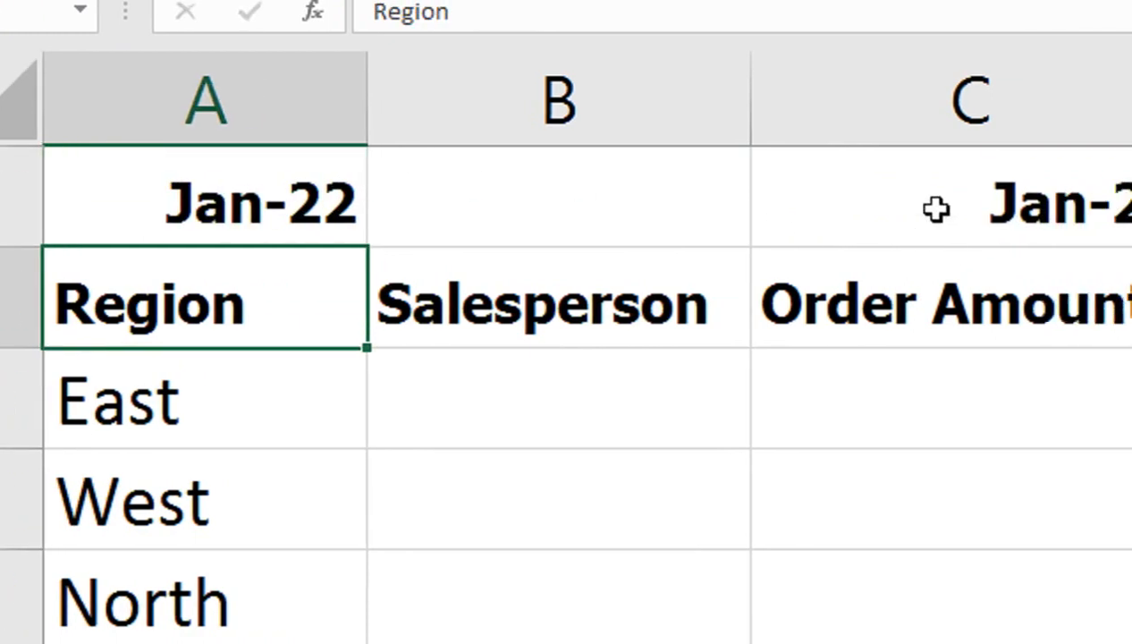
Clear the INDIRECT test formula from cell C1
{"action": "left_click", "coordinate": [1037, 197]}
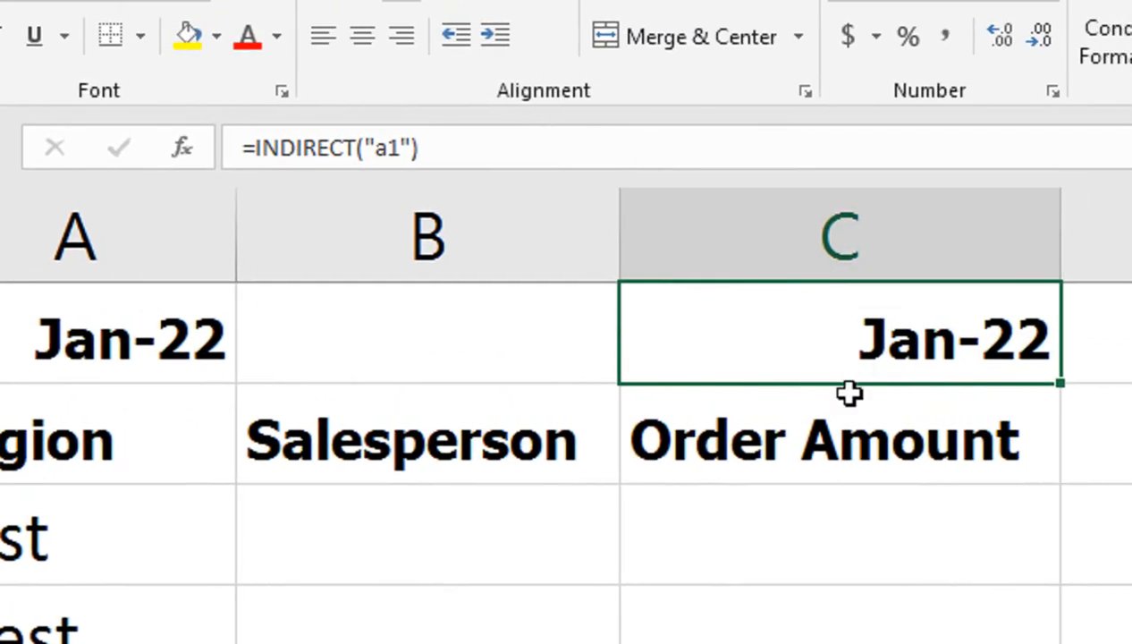
{"action": "key", "text": "Delete"}
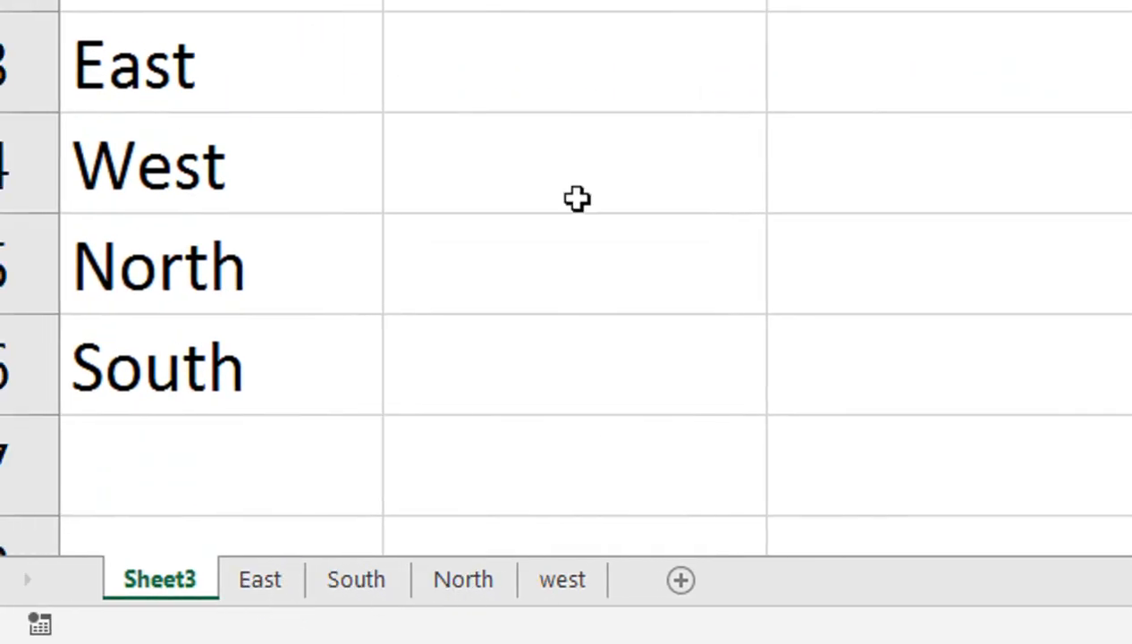
Start a VLOOKUP formula in cell B3 for the East salesperson, using the absolute reference $A$1 as lookup value
{"action": "left_click", "coordinate": [523, 45]}
{"action": "type", "text": "=vlo"}
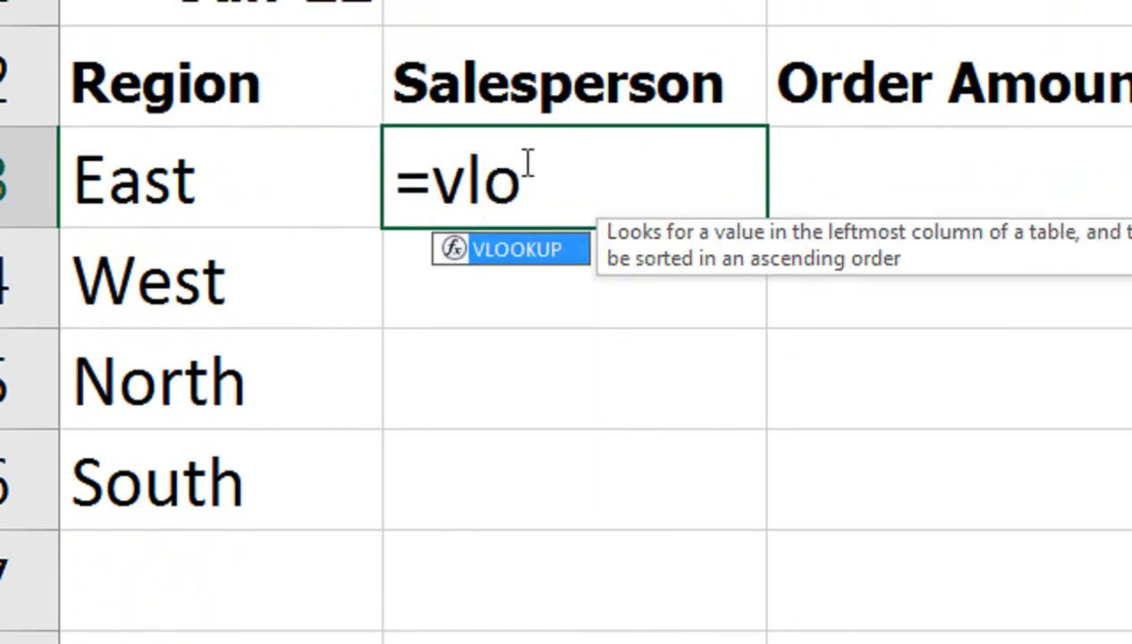
{"action": "key", "text": "Tab"}
{"action": "left_click", "coordinate": [226, 195]}
{"action": "left_click", "coordinate": [345, 96]}
{"action": "left_click", "coordinate": [339, 192]}
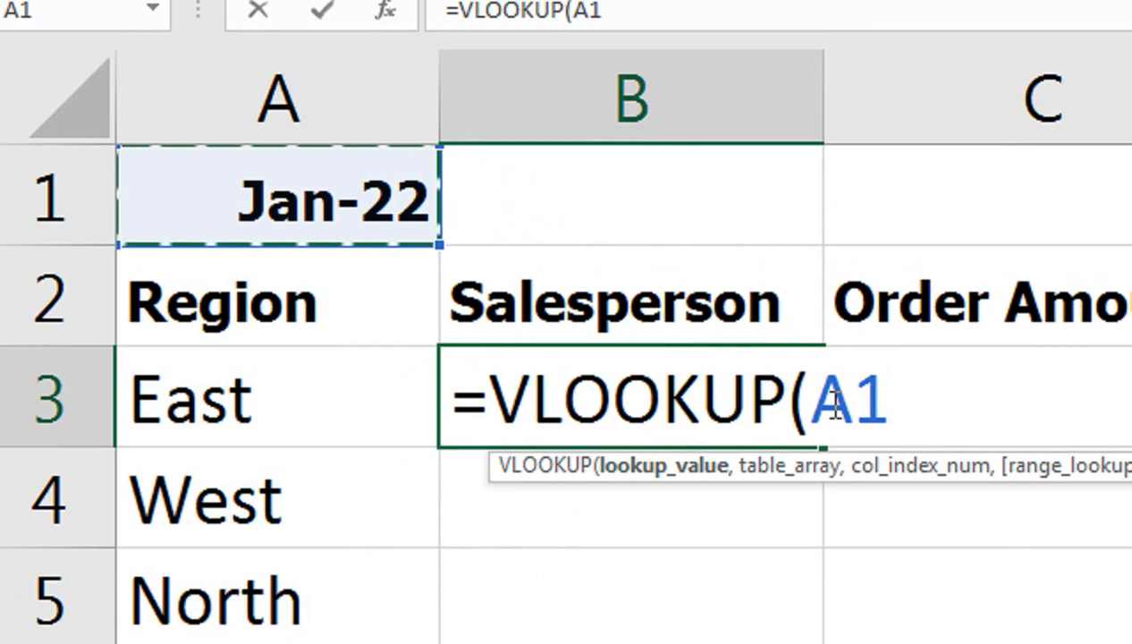
{"action": "key", "text": "F4"}
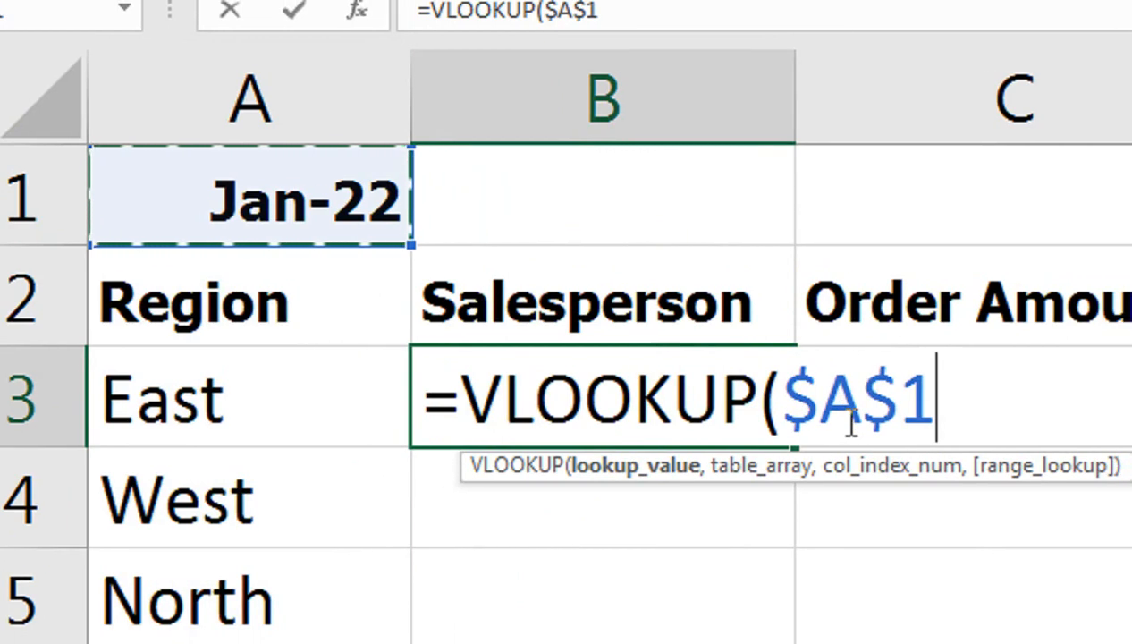
{"action": "type", "text": ","}
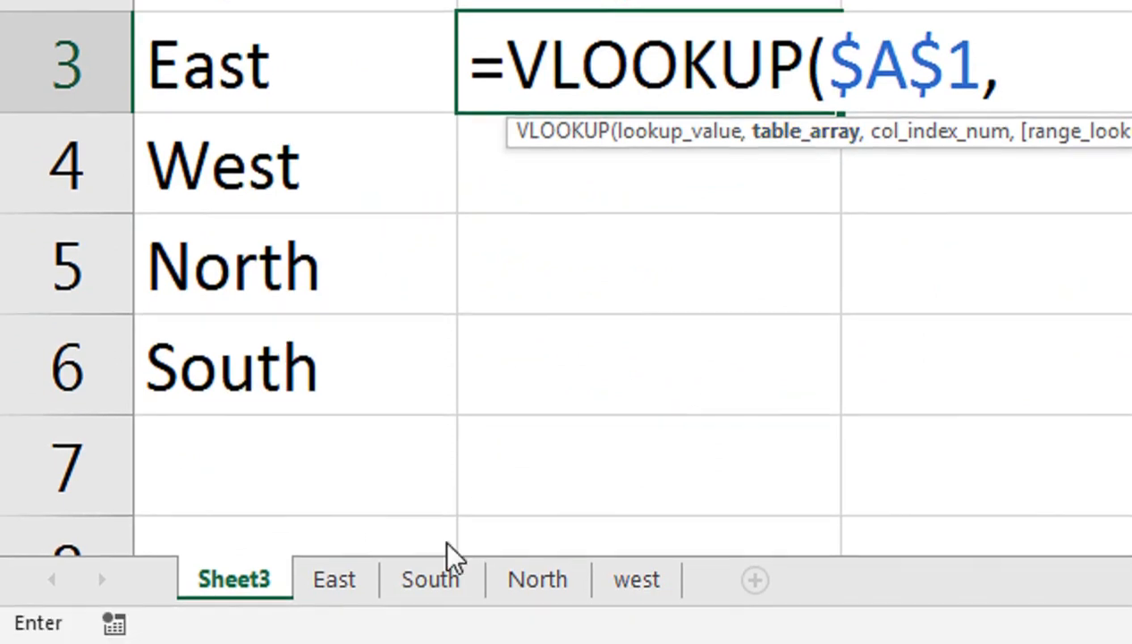
Complete the VLOOKUP in B3 with table array East!$A$1:$C$13, column index 2 and FALSE for an exact match
{"action": "left_click", "coordinate": [333, 613]}
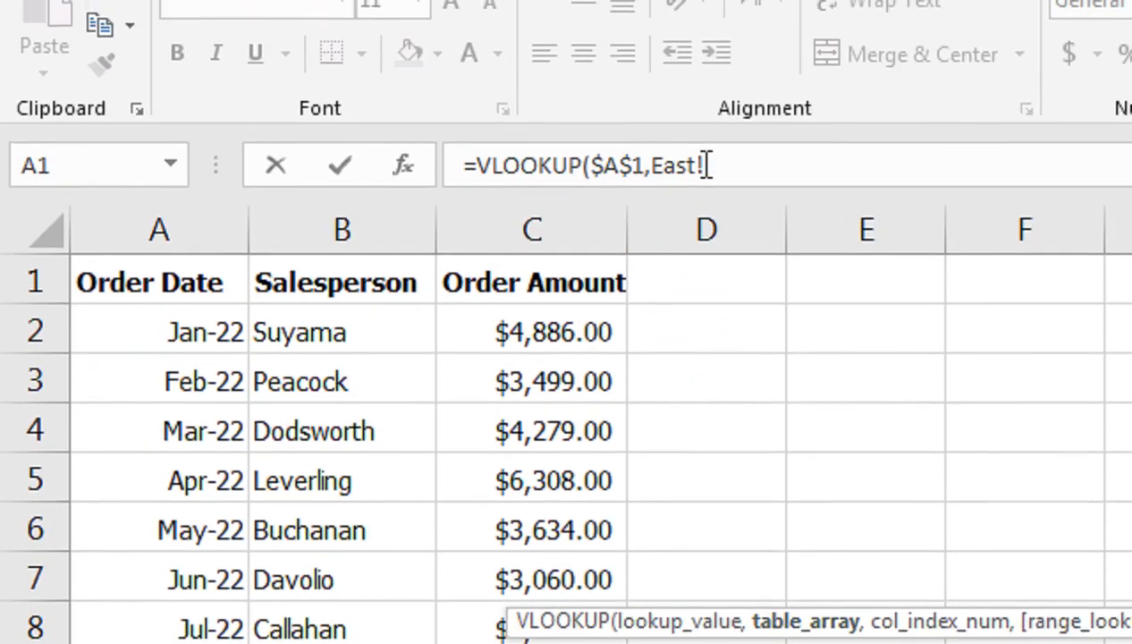
{"action": "left_click_drag", "start_coordinate": [210, 288], "coordinate": [484, 506]}
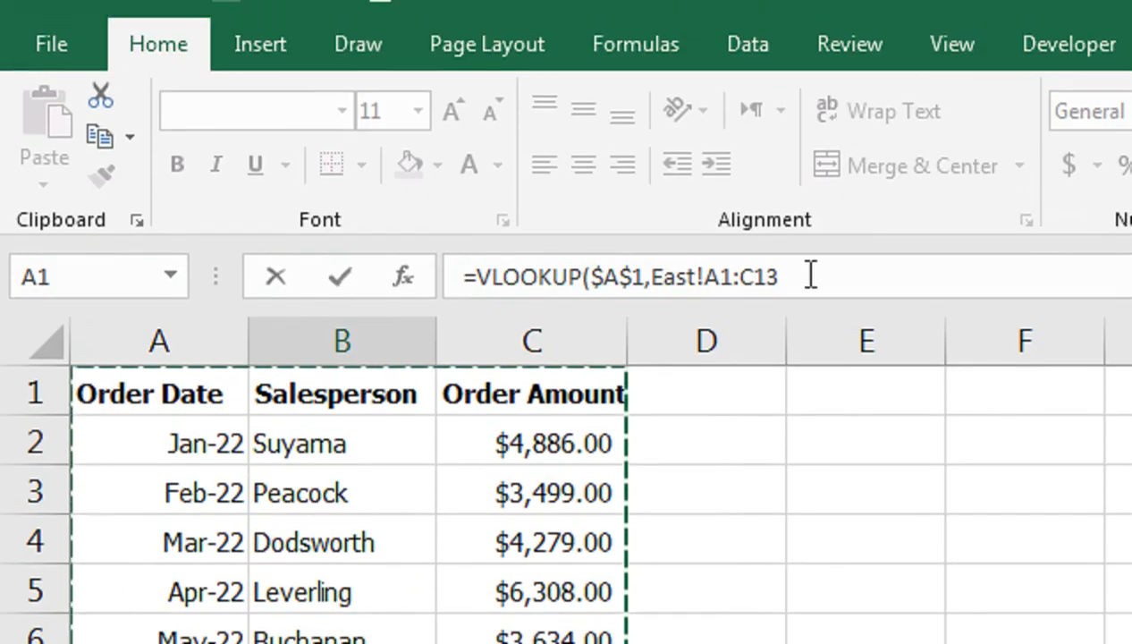
{"action": "key", "text": "F4"}
{"action": "type", "text": ",2,"}
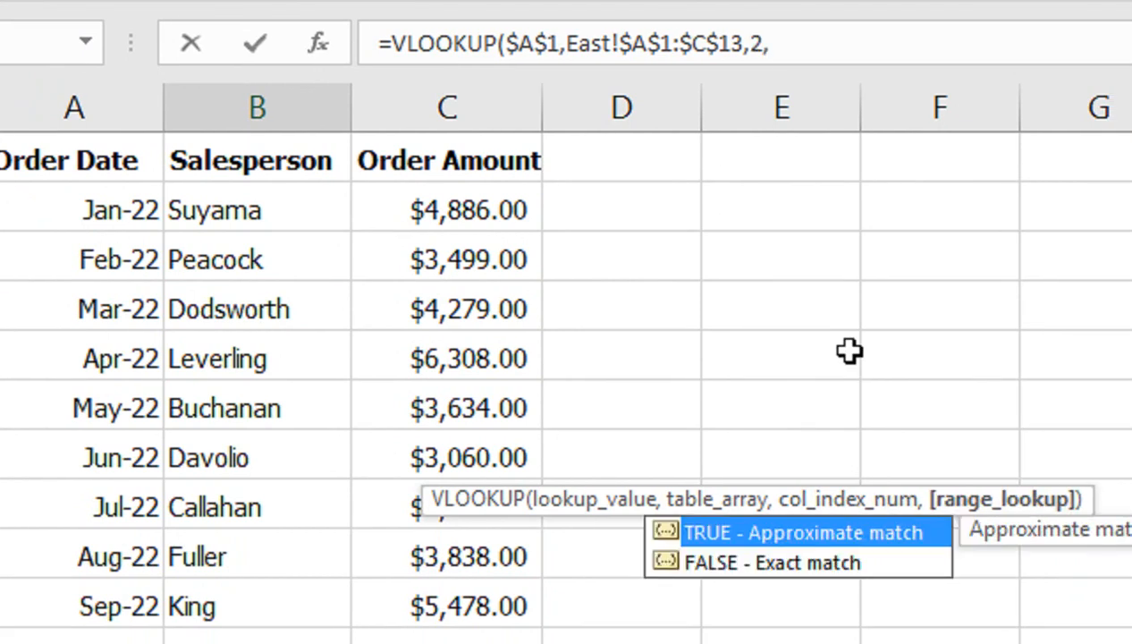
{"action": "key", "text": "Down"}
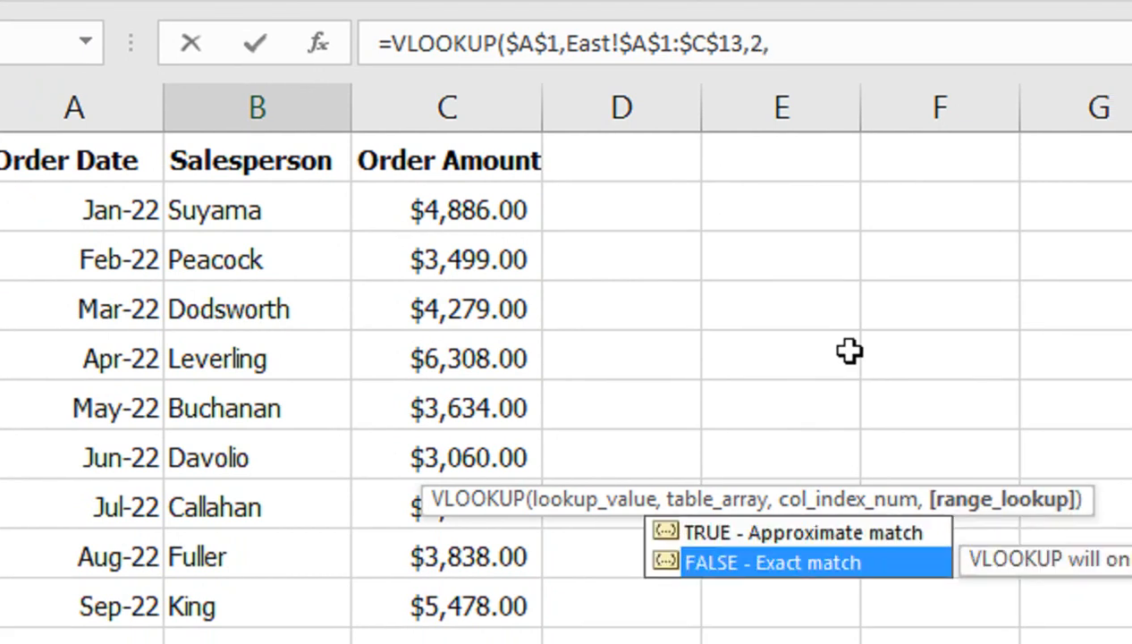
{"action": "key", "text": "Tab"}
{"action": "type", "text": ")"}
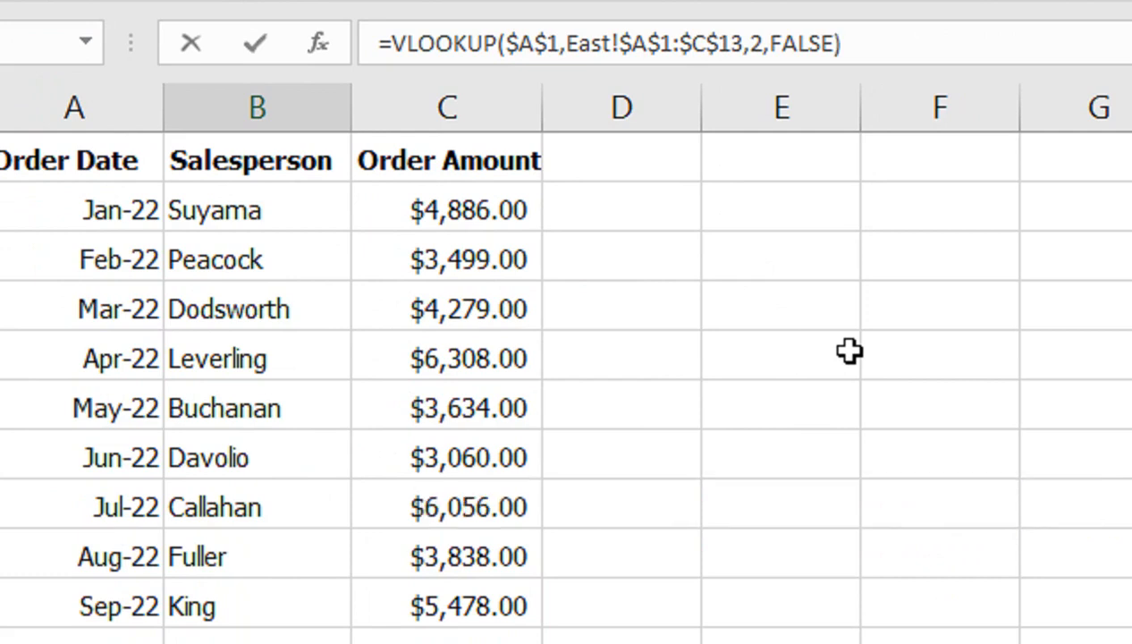
{"action": "key", "text": "Return"}
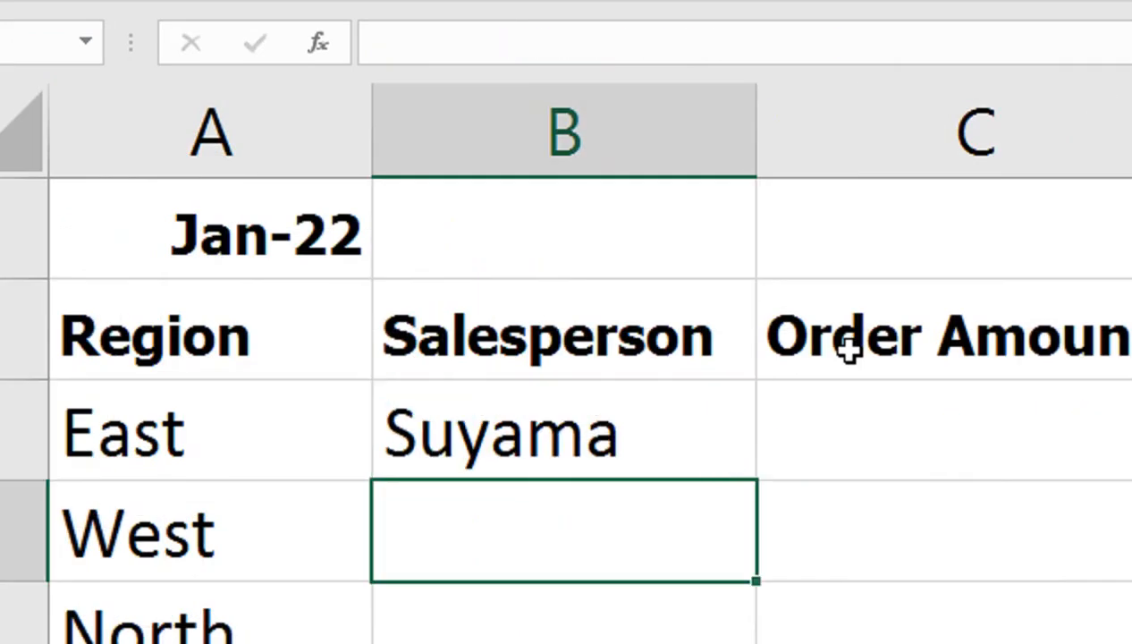
Fill the B3 formula down to B6 as a trial and clear the copies in B4:B6
{"action": "left_click", "coordinate": [657, 435]}
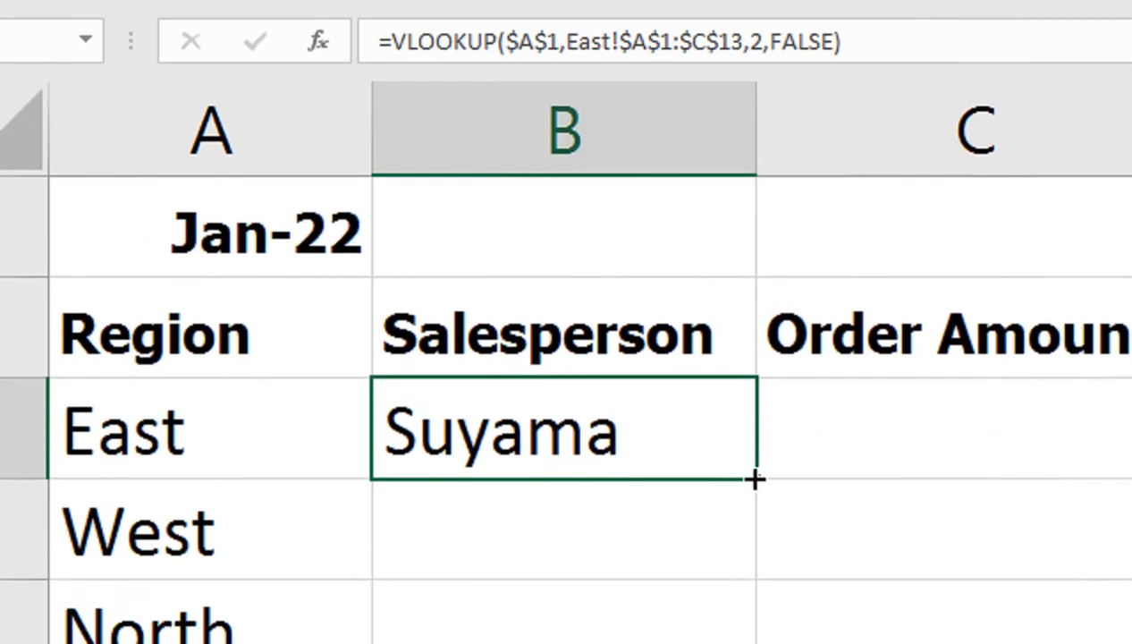
{"action": "left_click_drag", "start_coordinate": [756, 576], "coordinate": [761, 643]}
{"action": "left_click_drag", "start_coordinate": [759, 528], "coordinate": [753, 643]}
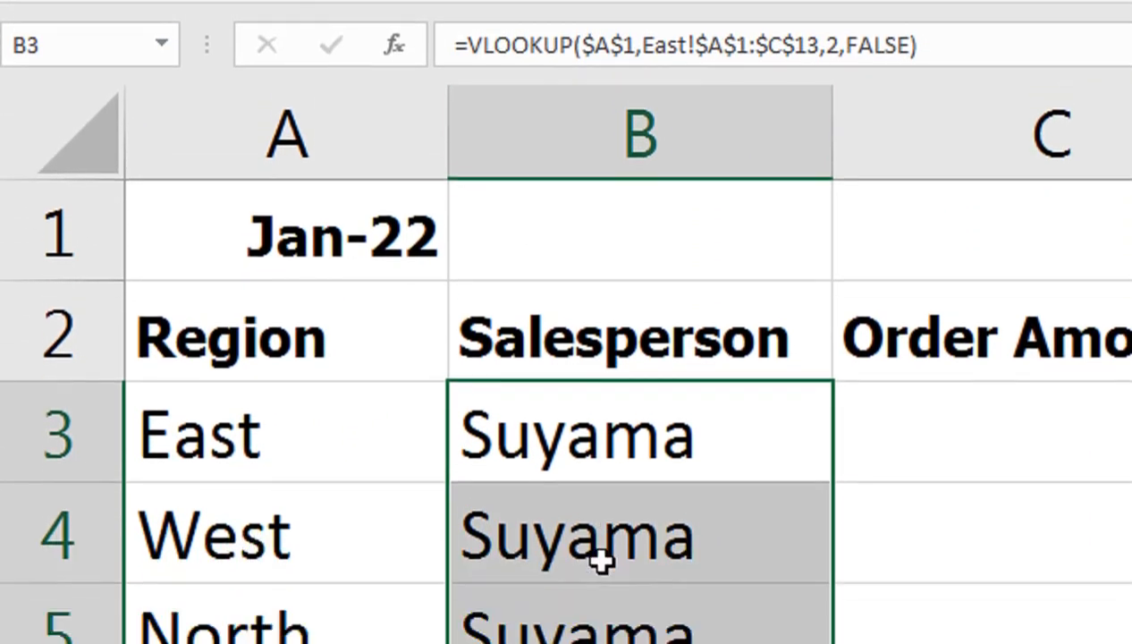
{"action": "left_click_drag", "start_coordinate": [601, 560], "coordinate": [602, 643]}
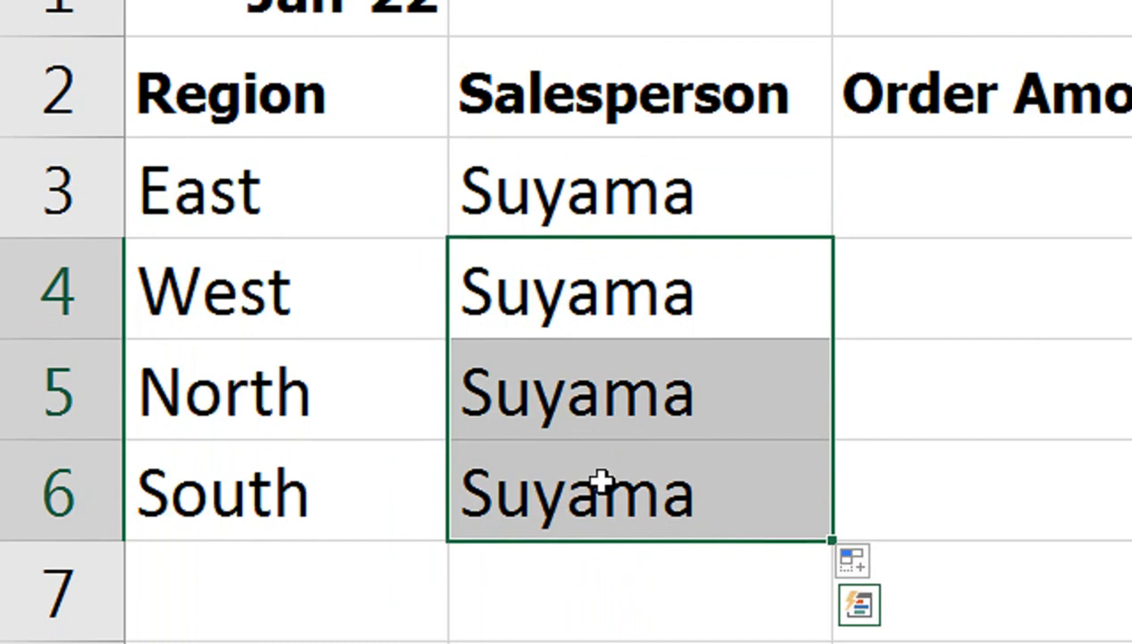
{"action": "key", "text": "Delete"}
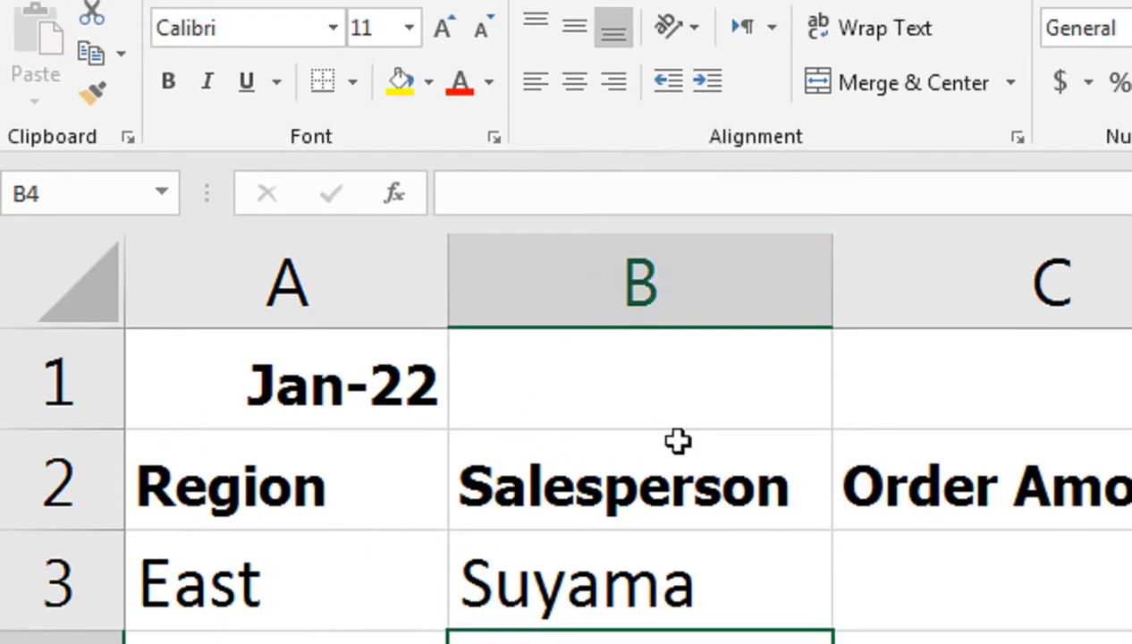
Insert the INDIRECT function before the table array in B3's VLOOKUP and begin its reference text with the string "'"
{"action": "left_click", "coordinate": [682, 188]}
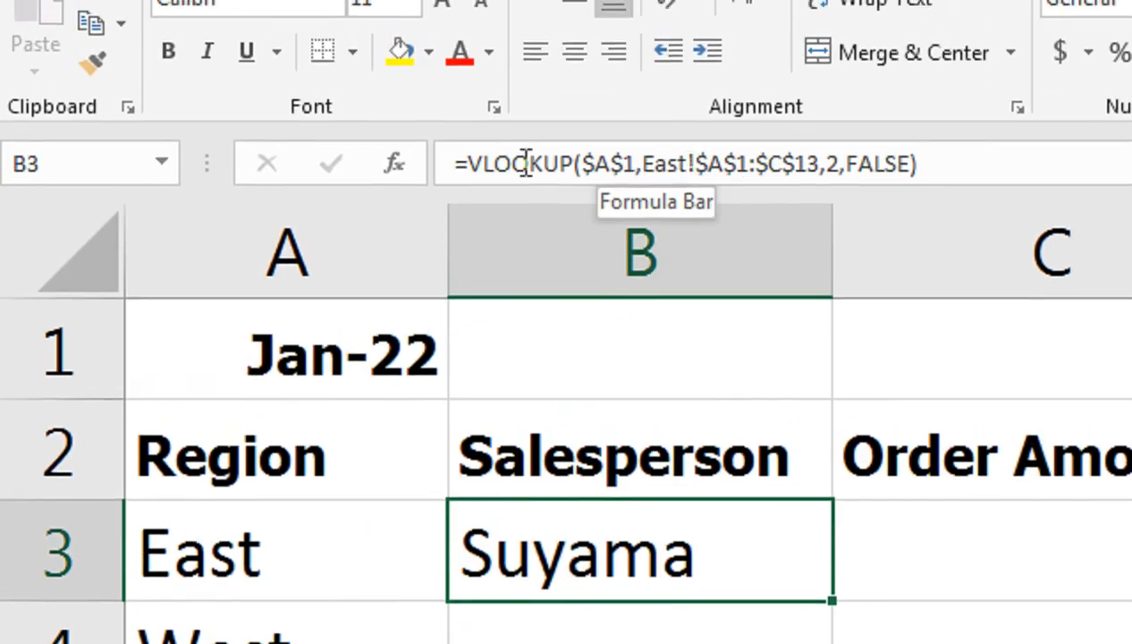
{"action": "left_click", "coordinate": [646, 183]}
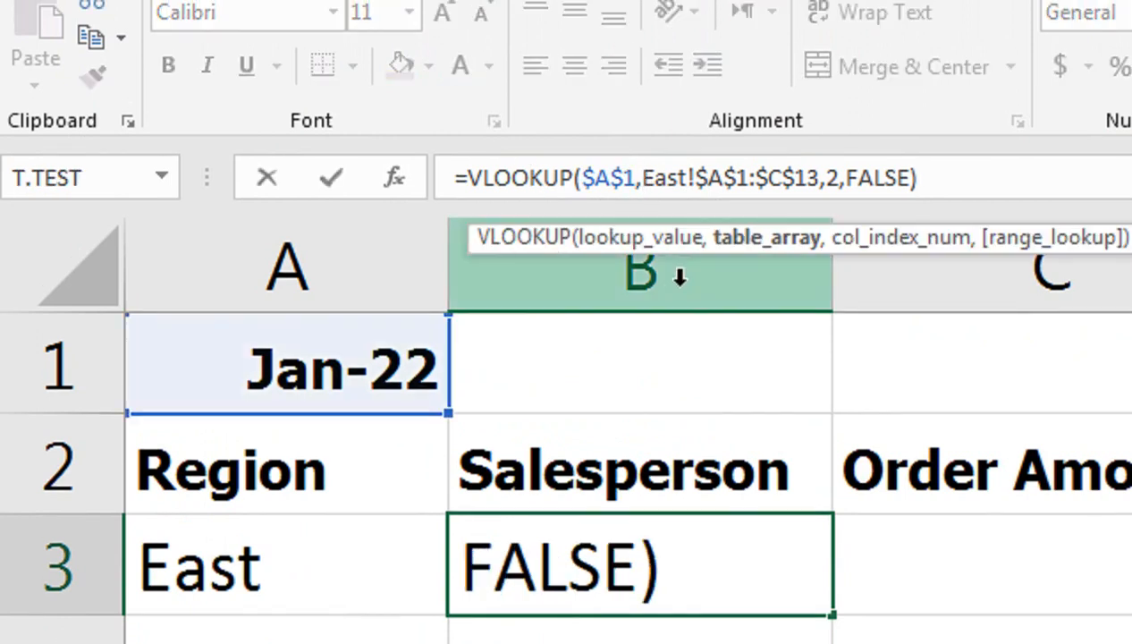
{"action": "type", "text": "ind"}
{"action": "key", "text": "Down"}
{"action": "key", "text": "Tab"}
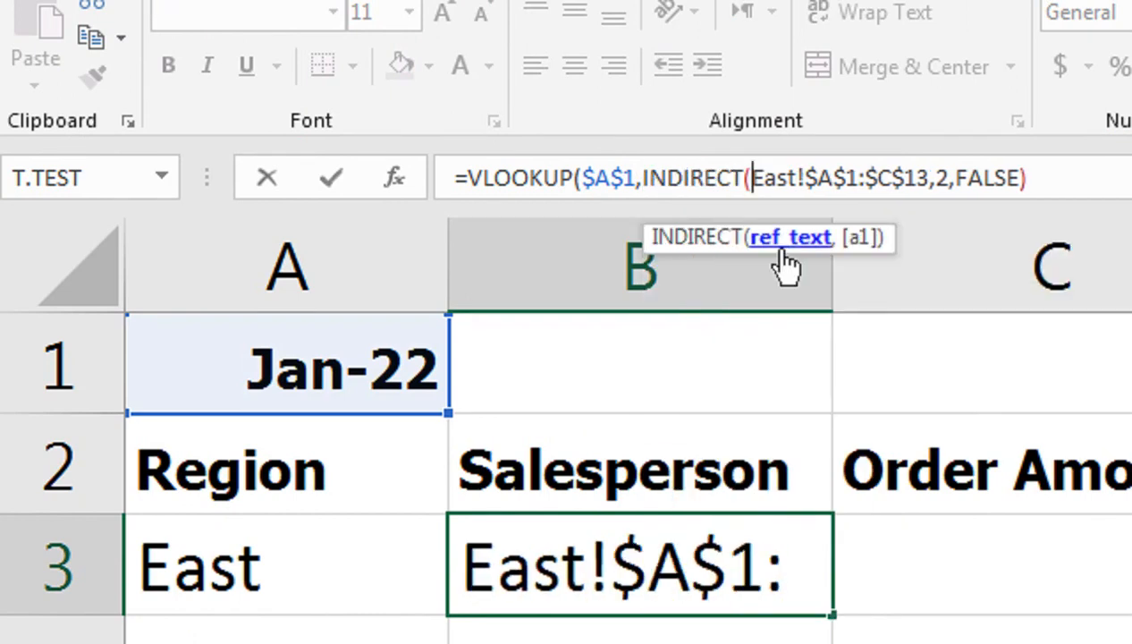
{"action": "type", "text": "\""}
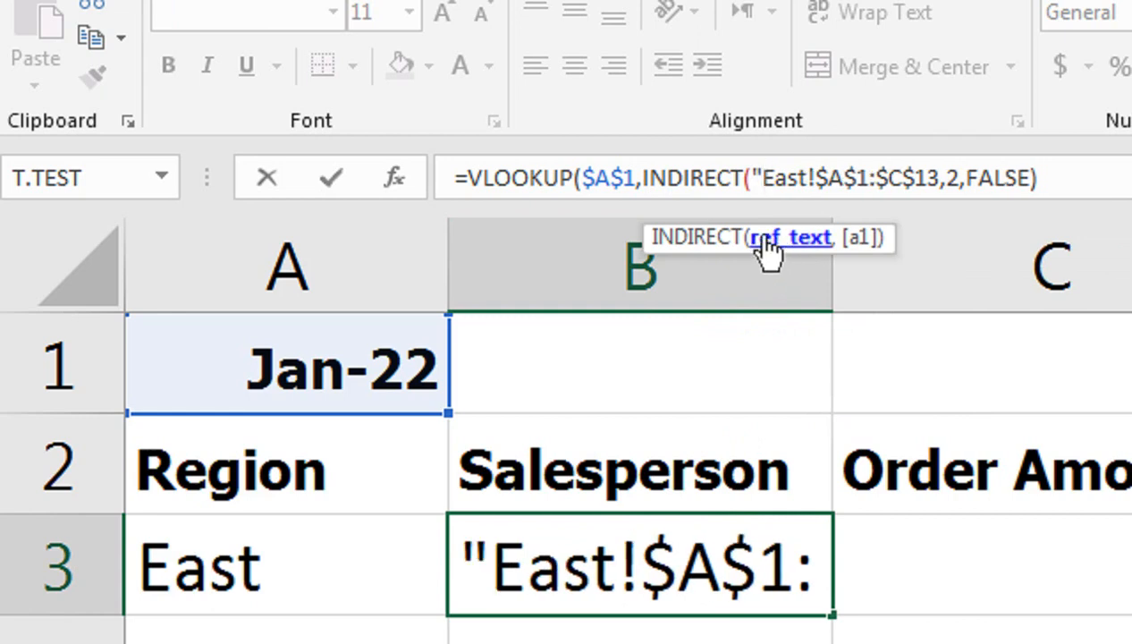
{"action": "type", "text": "'"}
{"action": "key", "text": "BackSpace"}
{"action": "type", "text": "\"\""}
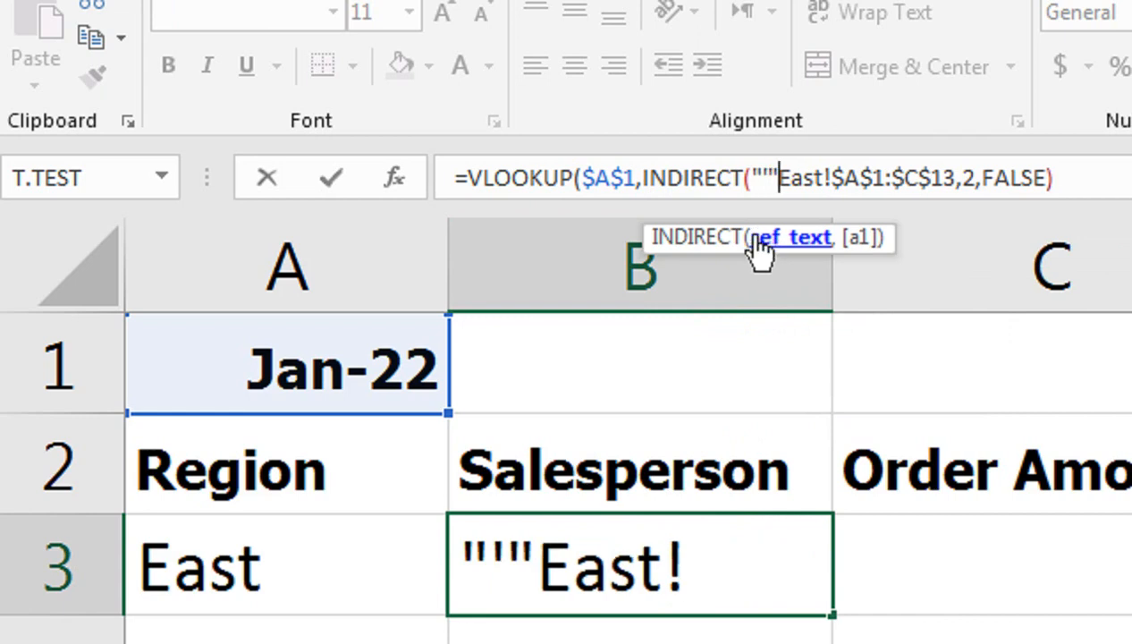
Replace the hard-coded sheet name East in the B3 formula with the concatenated cell reference &A3&
{"action": "left_click", "coordinate": [831, 178]}
{"action": "left_click_drag", "start_coordinate": [827, 178], "coordinate": [781, 188]}
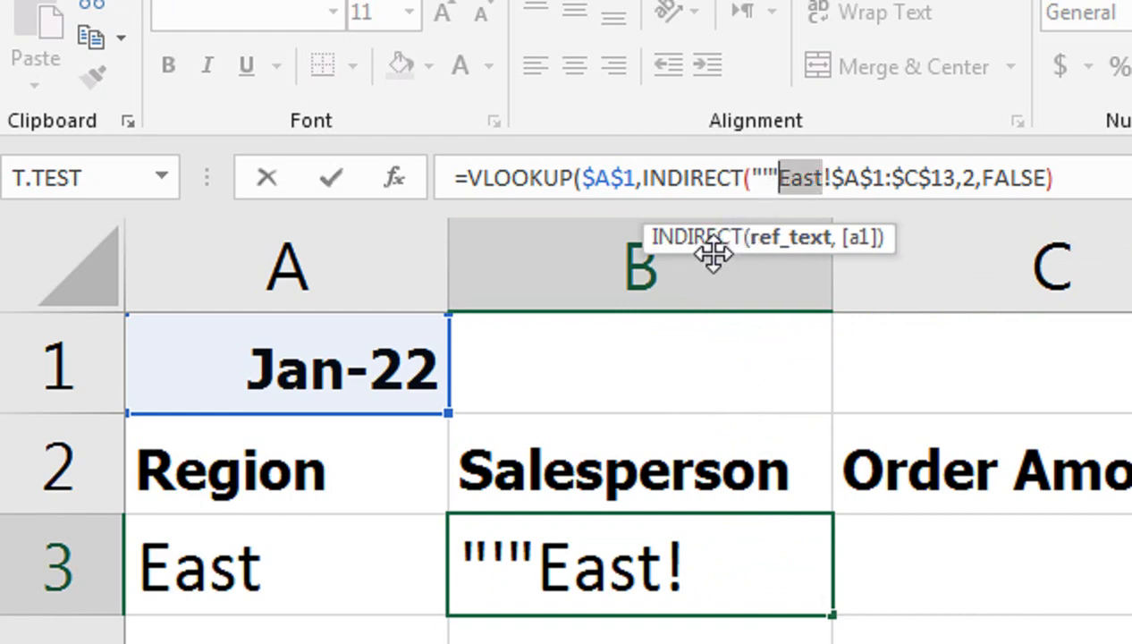
{"action": "type", "text": "&"}
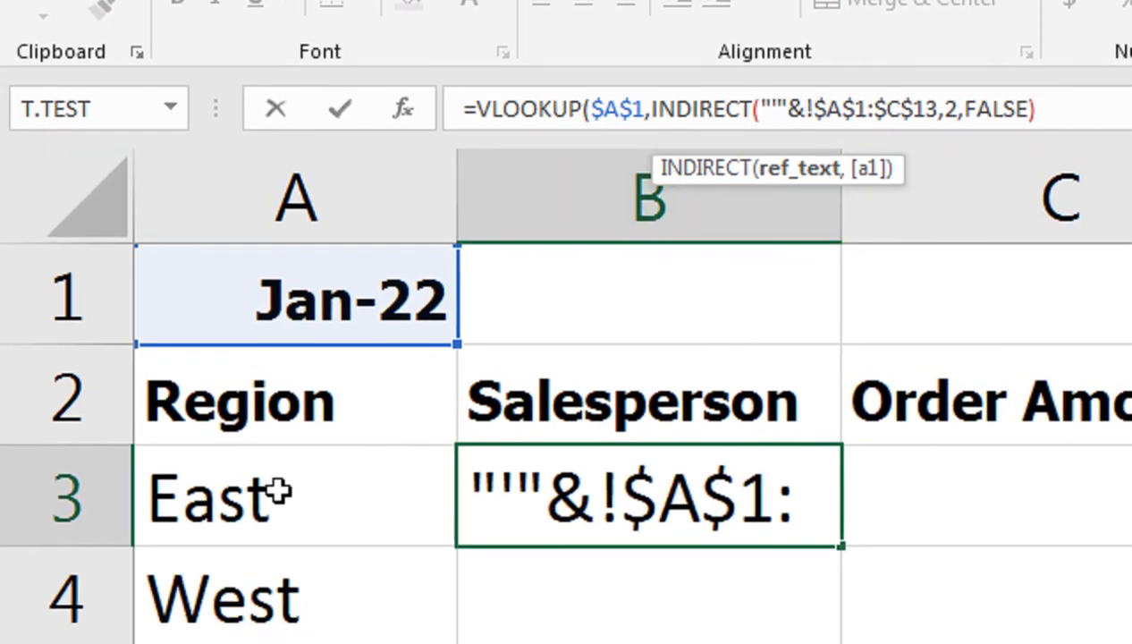
{"action": "left_click", "coordinate": [279, 492]}
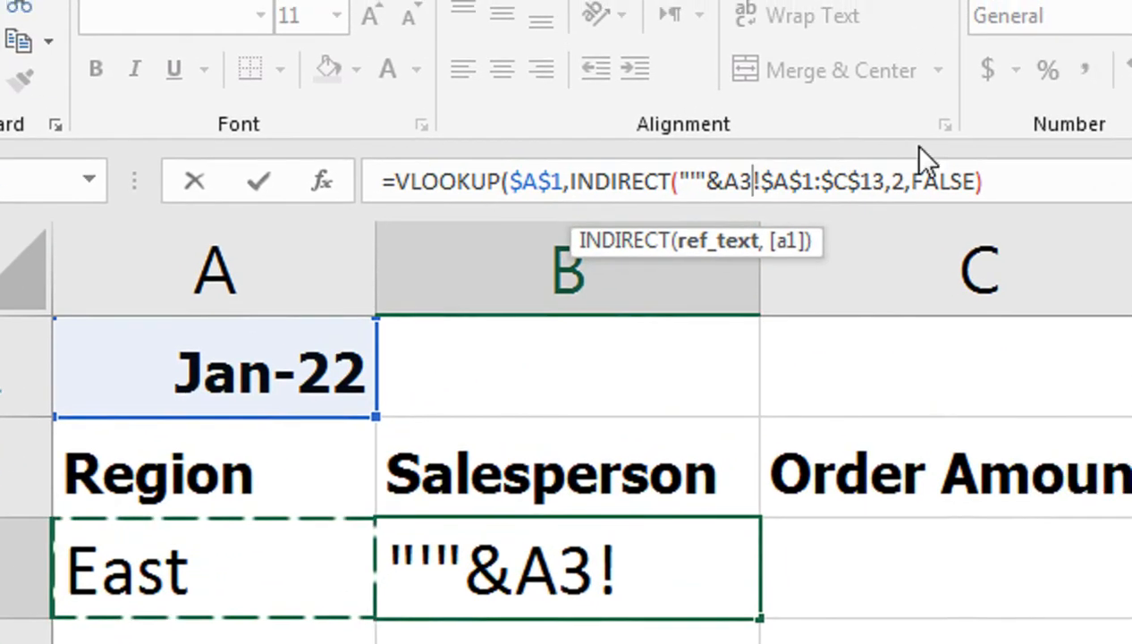
{"action": "type", "text": "&"}
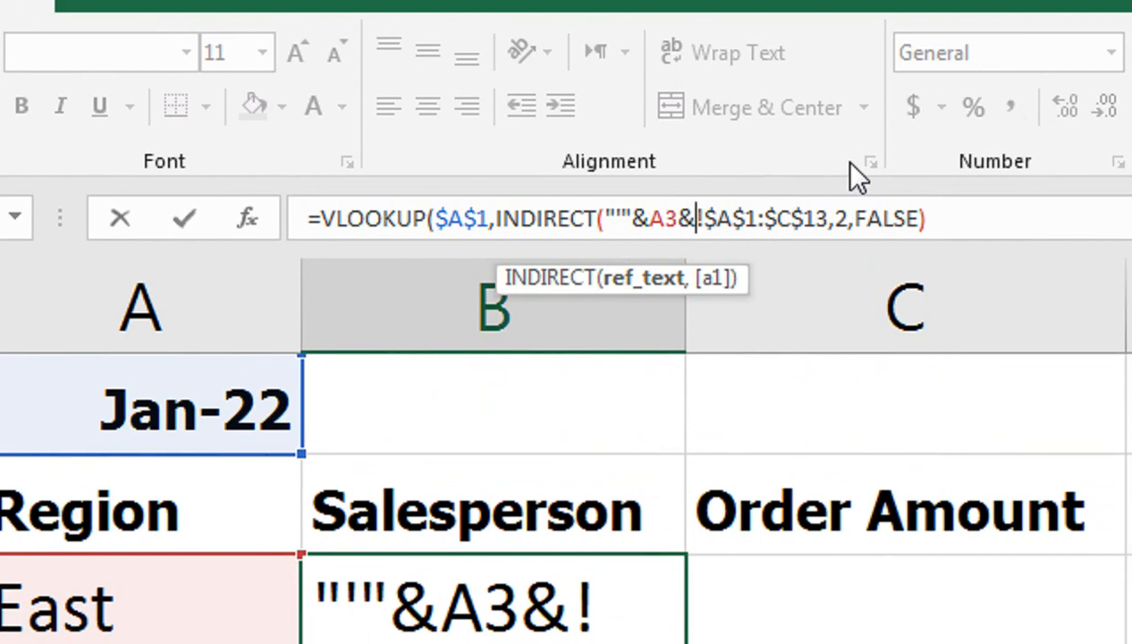
Turn the rest of the table reference into the text string "'!$A$1:$C$13" and close the INDIRECT function
{"action": "type", "text": "\""}
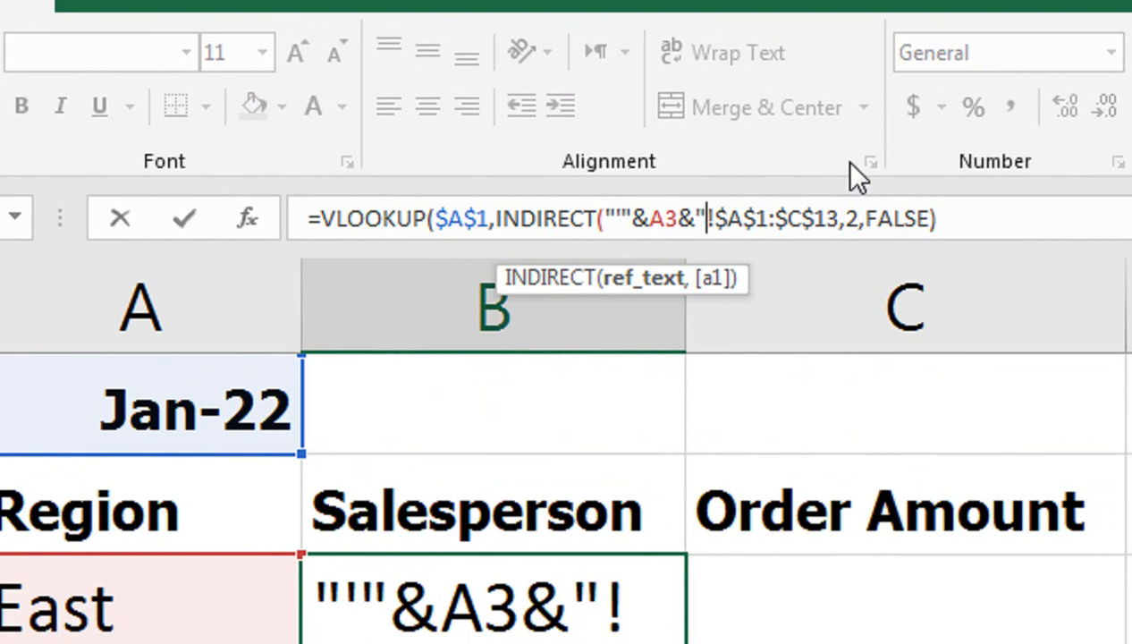
{"action": "type", "text": "'"}
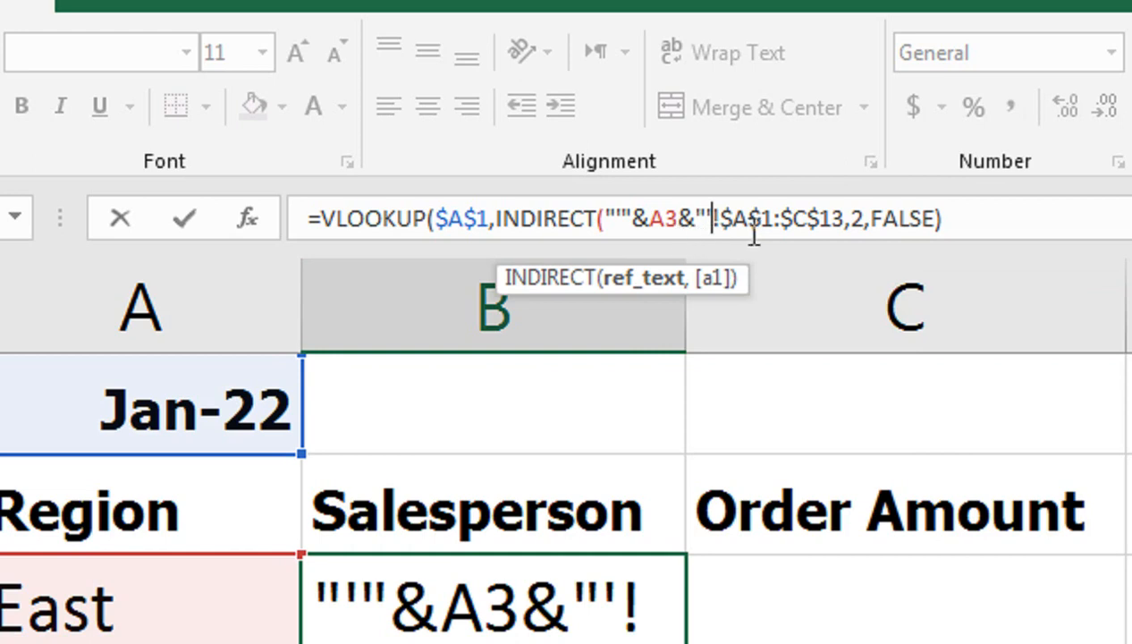
{"action": "left_click", "coordinate": [823, 218]}
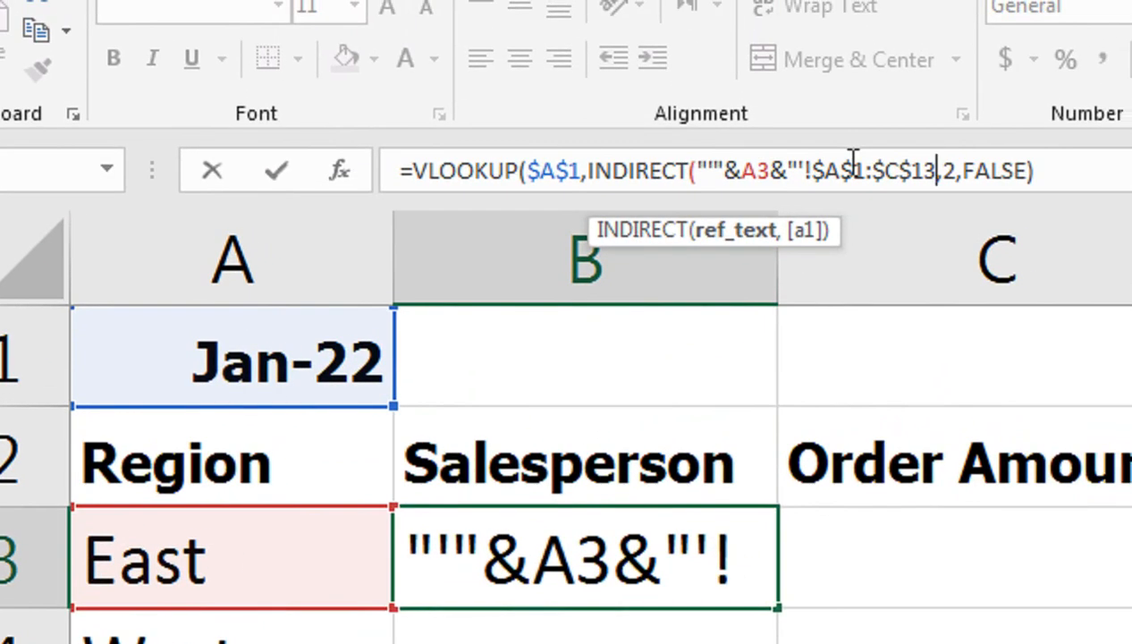
{"action": "key", "text": "Right"}
{"action": "key", "text": "Right"}
{"action": "key", "text": "Right"}
{"action": "key", "text": "Right"}
{"action": "key", "text": "Right"}
{"action": "key", "text": "Right"}
{"action": "key", "text": "Right"}
{"action": "key", "text": "Right"}
{"action": "key", "text": "Right"}
{"action": "key", "text": "Right"}
{"action": "type", "text": "\""}
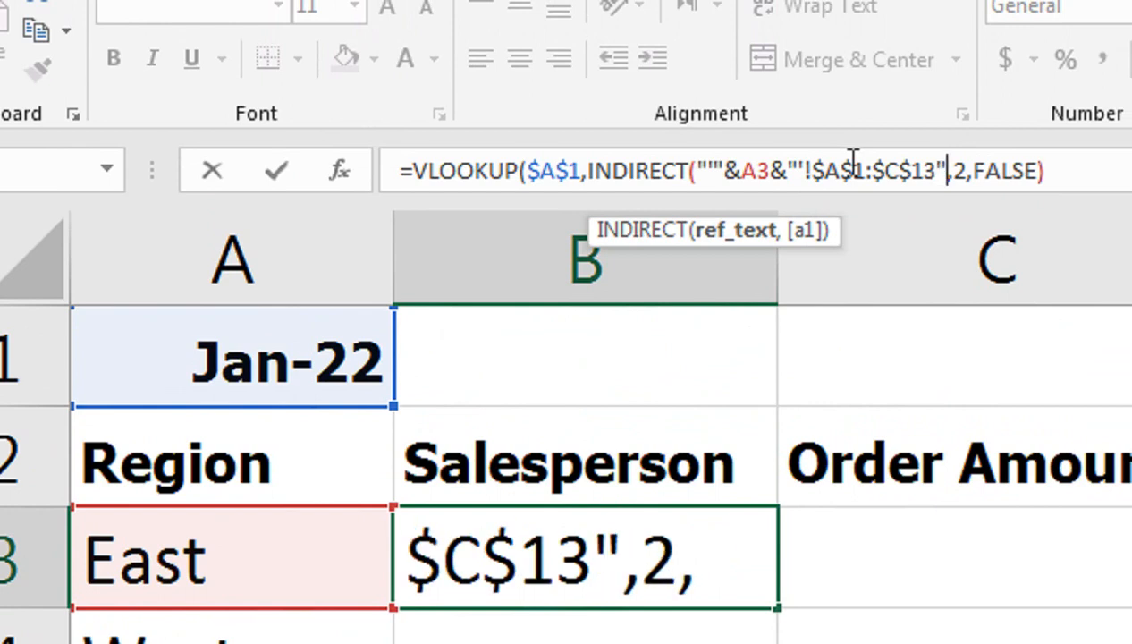
{"action": "type", "text": ")"}
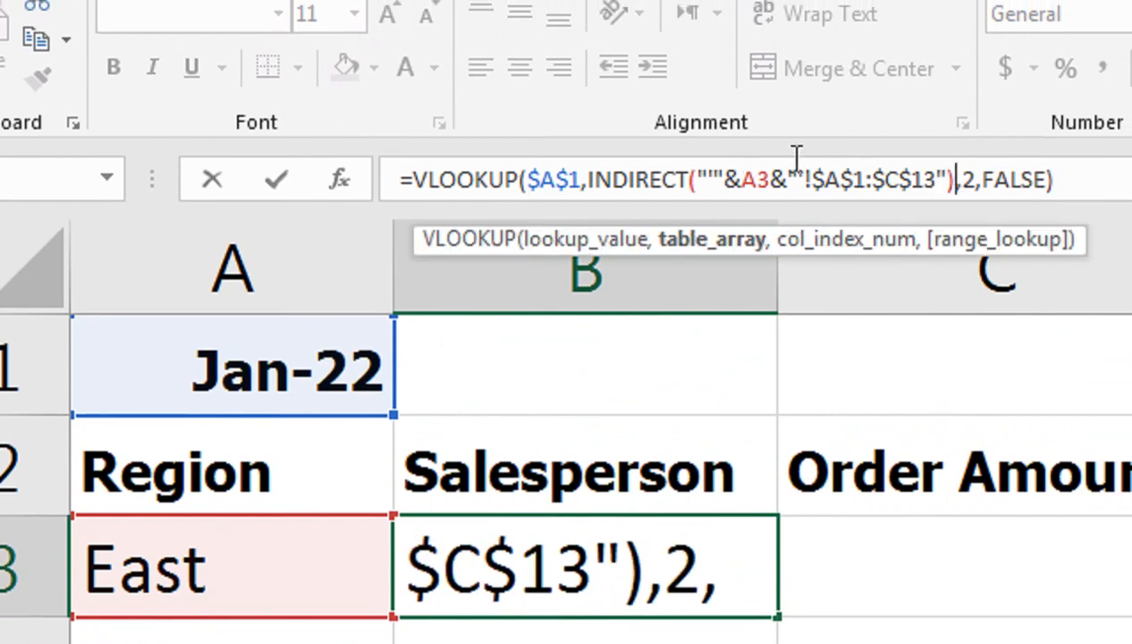
Lock the column of the region reference in B3's formula as $A3 and enter the formula
{"action": "left_click", "coordinate": [713, 171]}
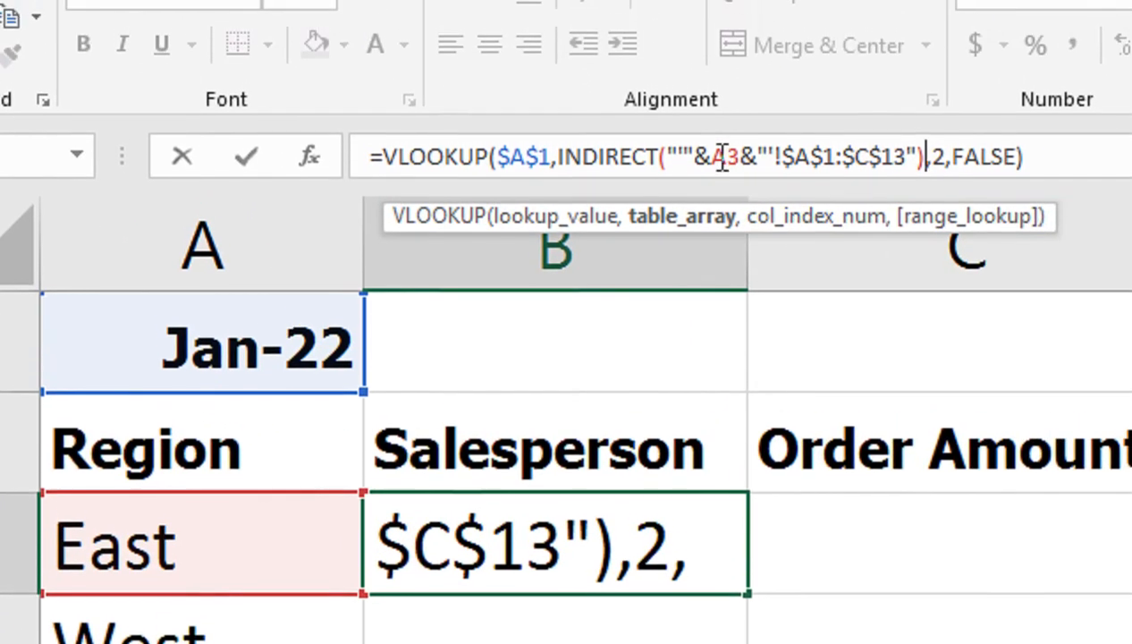
{"action": "left_click", "coordinate": [714, 111]}
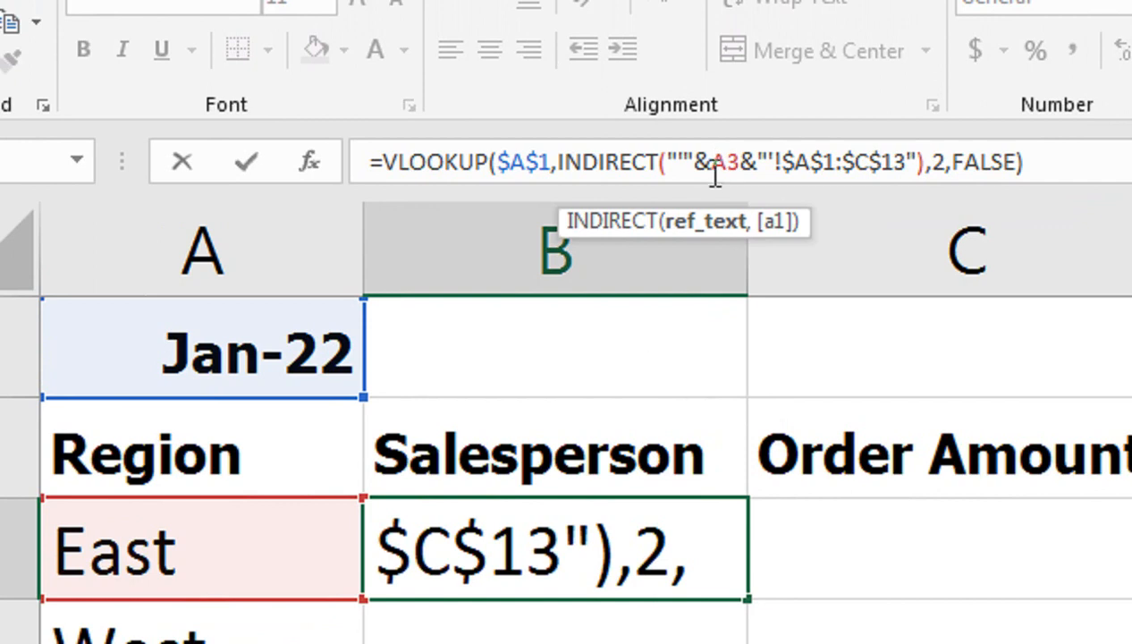
{"action": "type", "text": "$"}
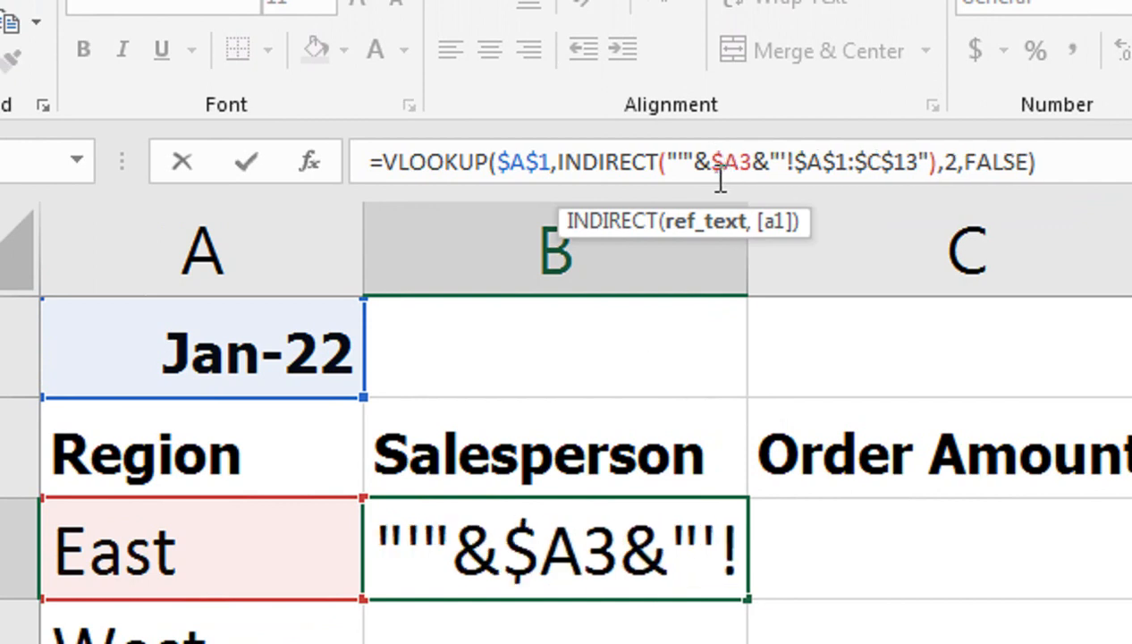
{"action": "key", "text": "Return"}
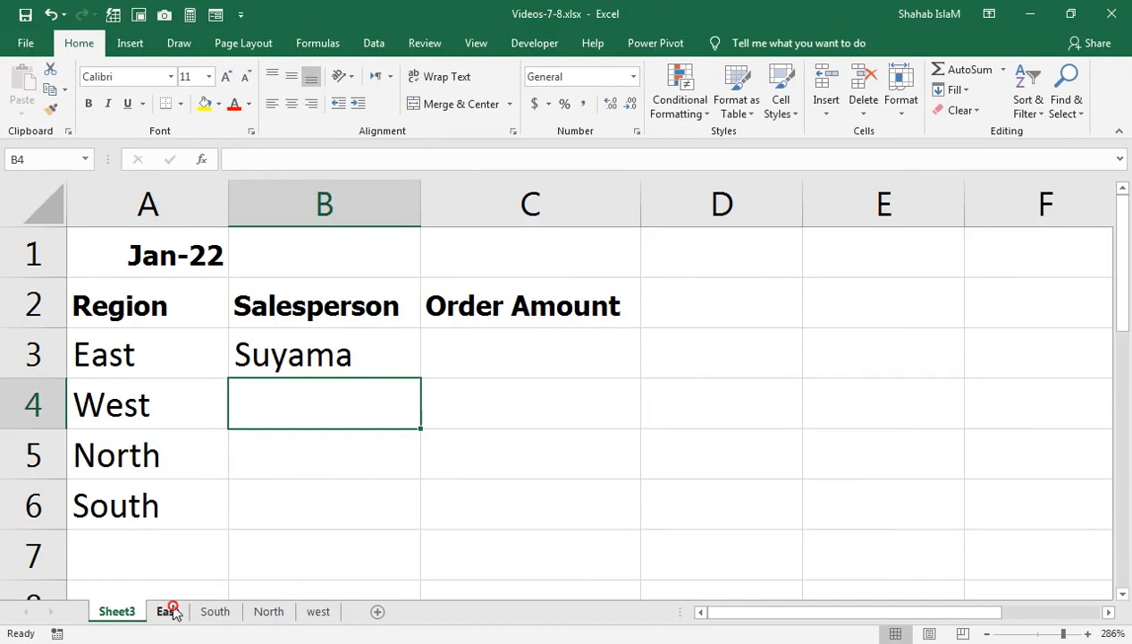
Check the Jan-22 salesperson on the East sheet against B3 and fill the B3 formula down to B6
{"action": "left_click", "coordinate": [173, 610]}
{"action": "left_click", "coordinate": [164, 233]}
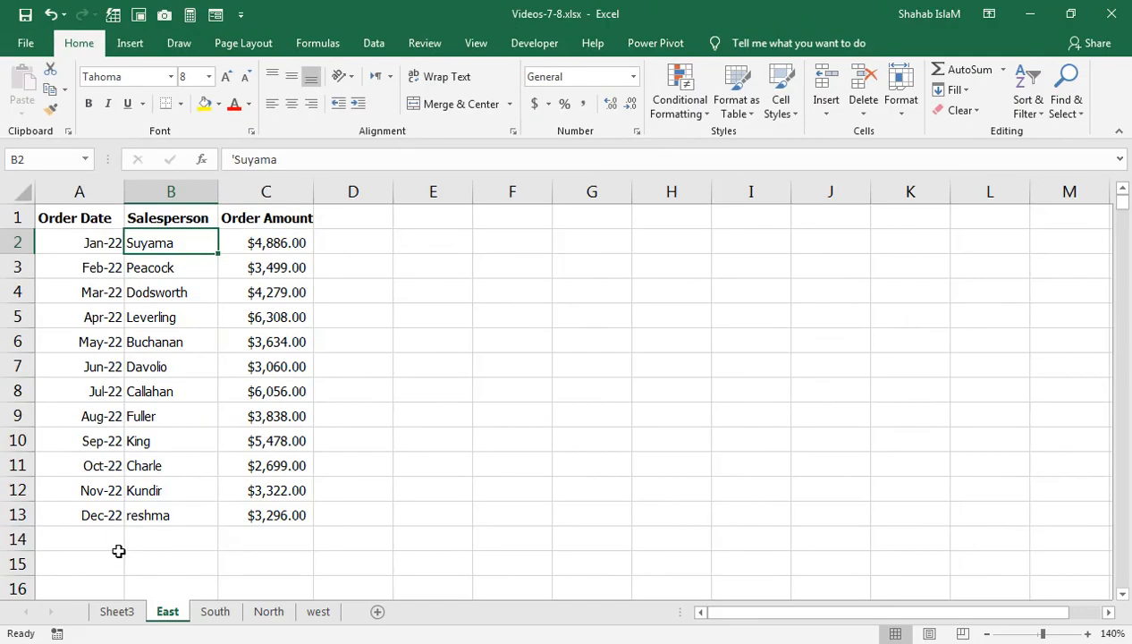
{"action": "left_click", "coordinate": [117, 611]}
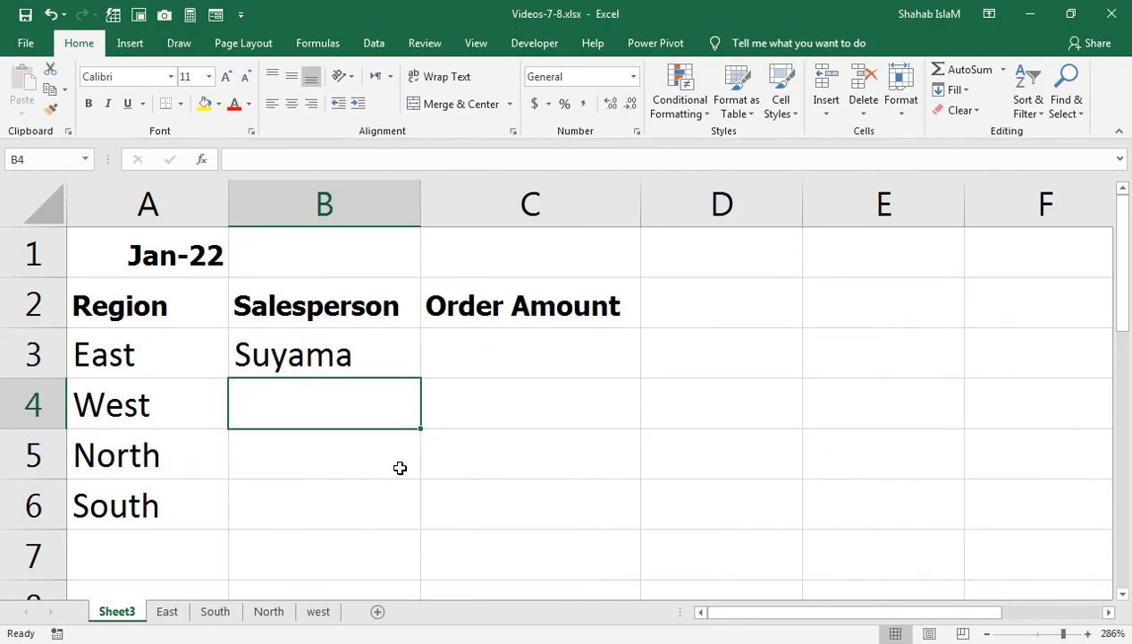
{"action": "left_click", "coordinate": [404, 358]}
{"action": "left_click_drag", "start_coordinate": [422, 380], "coordinate": [425, 515]}
{"action": "left_click", "coordinate": [316, 411]}
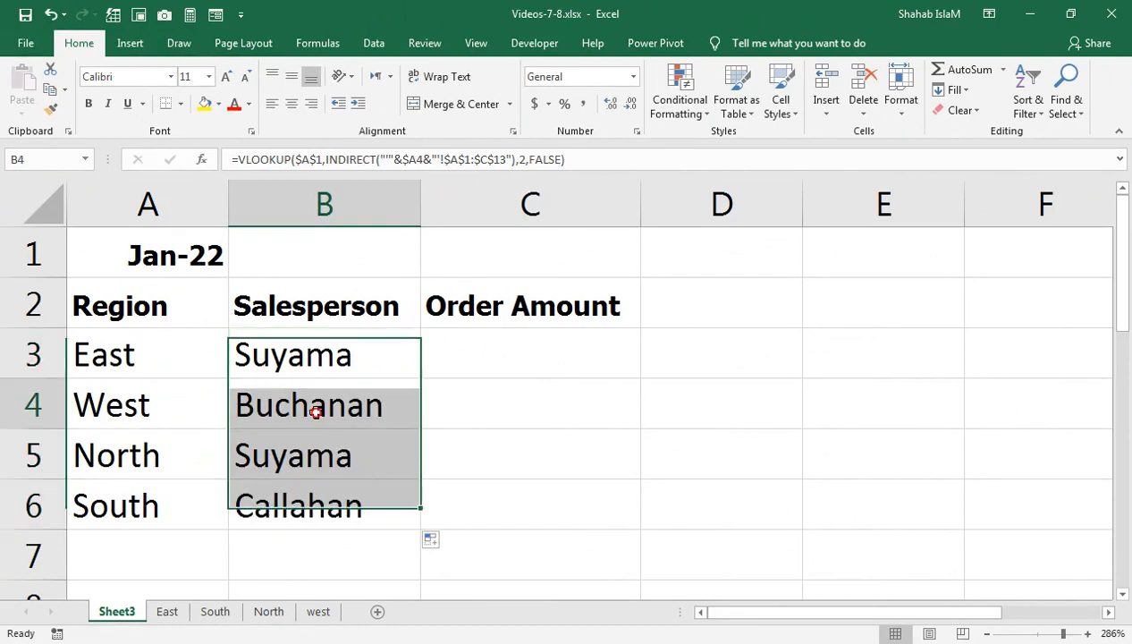
Compare the looked-up Jan-22 salespeople with the source rows on the North, East, South and west sheets
{"action": "left_click", "coordinate": [269, 612]}
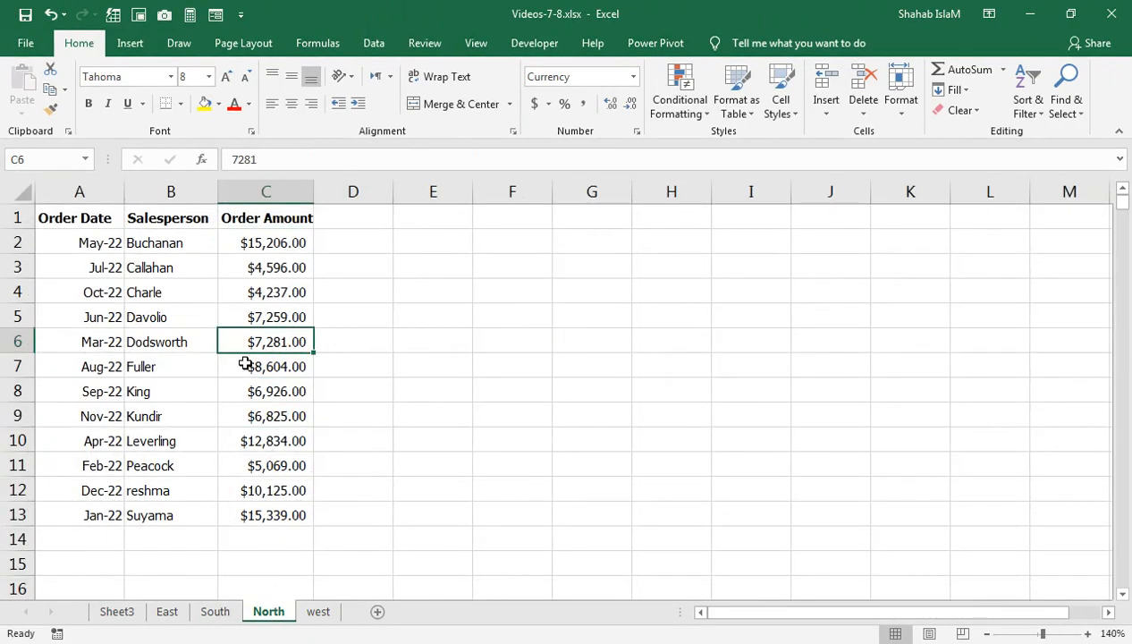
{"action": "left_click", "coordinate": [431, 451]}
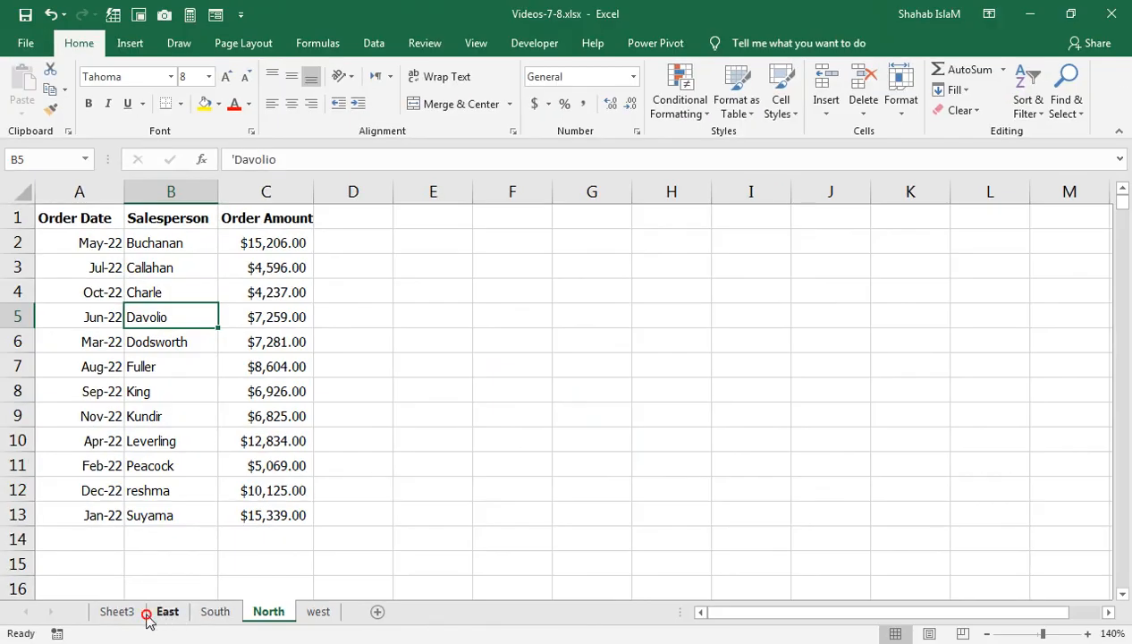
{"action": "left_click", "coordinate": [170, 614]}
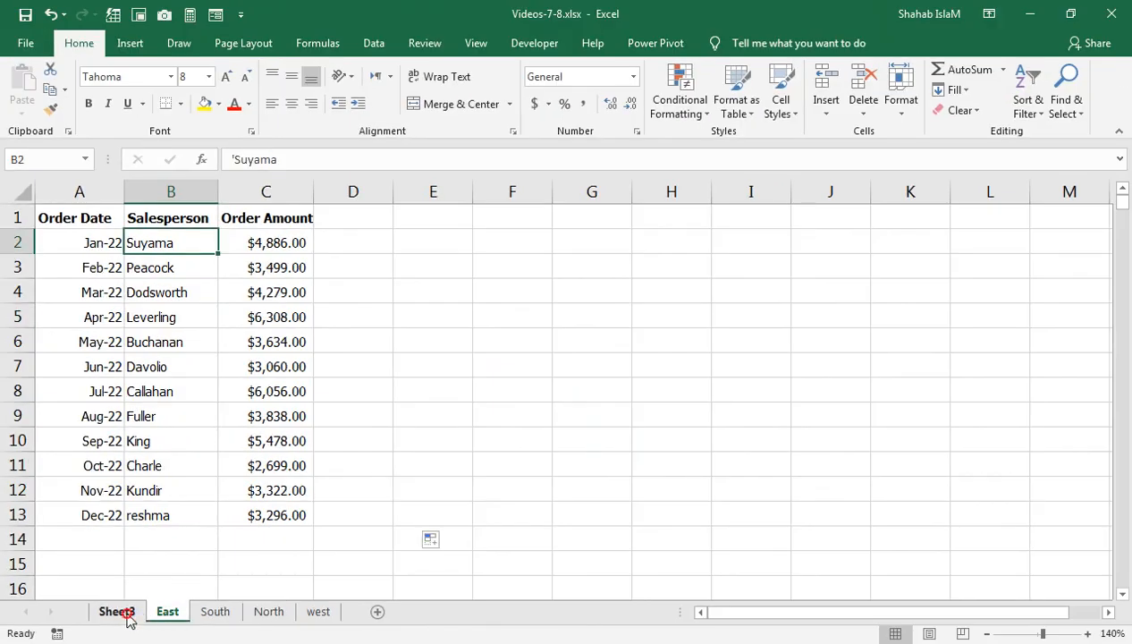
{"action": "left_click", "coordinate": [128, 615]}
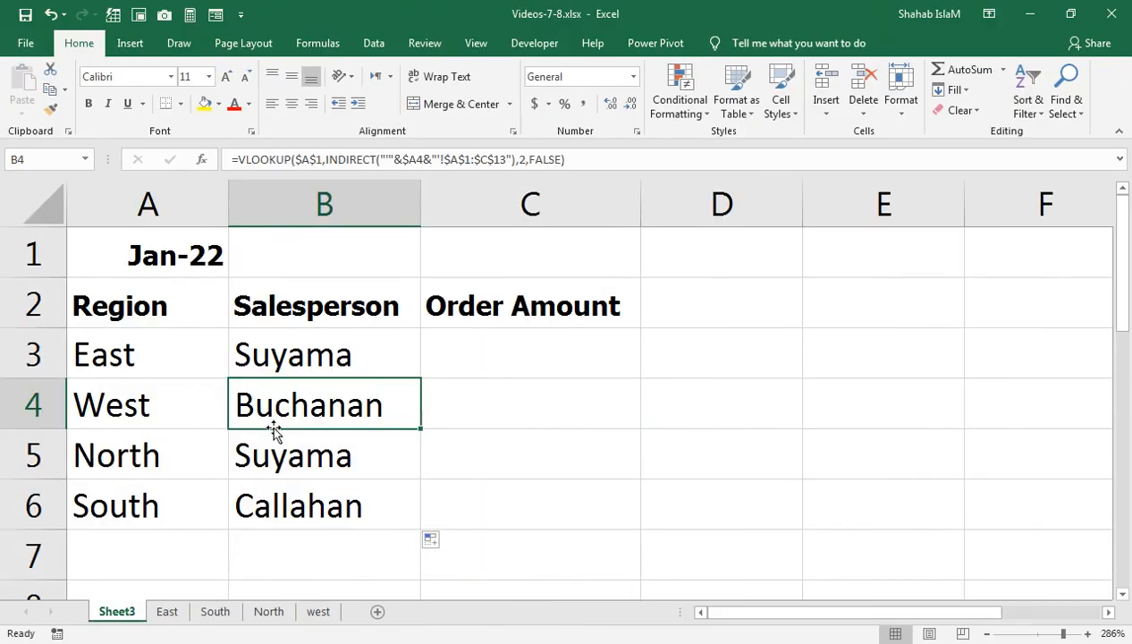
{"action": "left_click", "coordinate": [215, 613]}
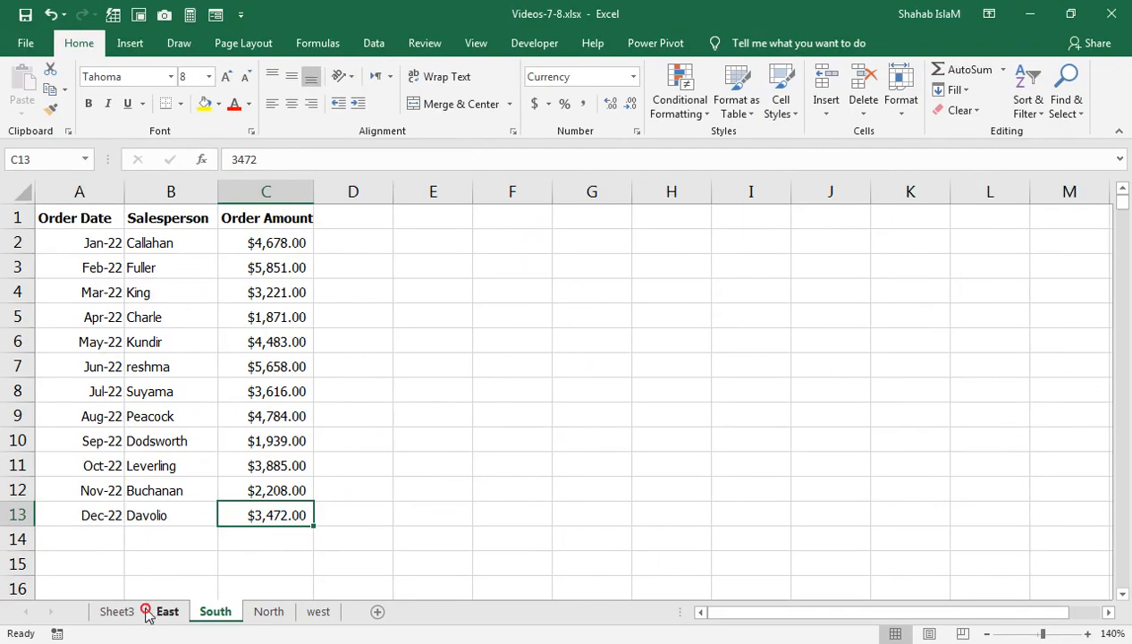
{"action": "left_click_drag", "start_coordinate": [148, 615], "coordinate": [121, 623]}
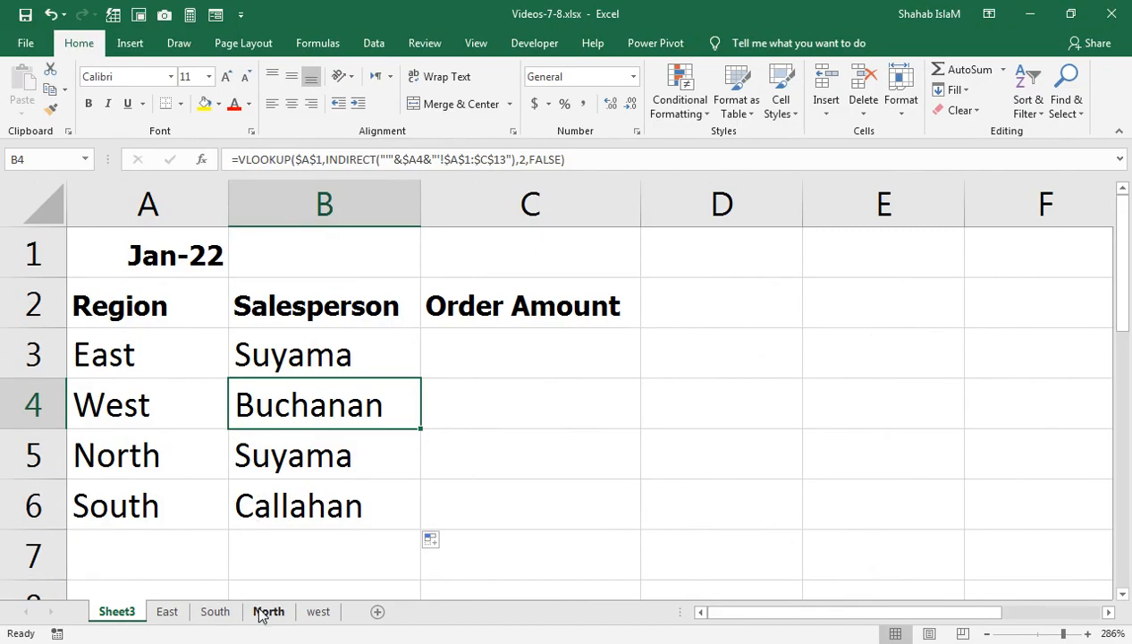
{"action": "left_click", "coordinate": [313, 612]}
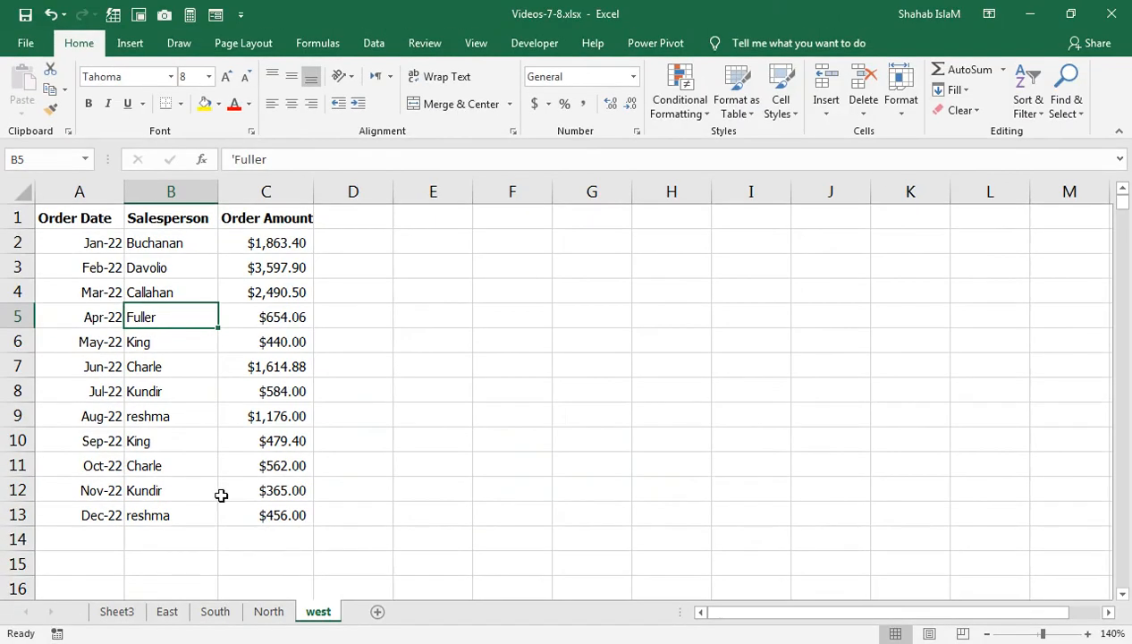
{"action": "left_click", "coordinate": [132, 613]}
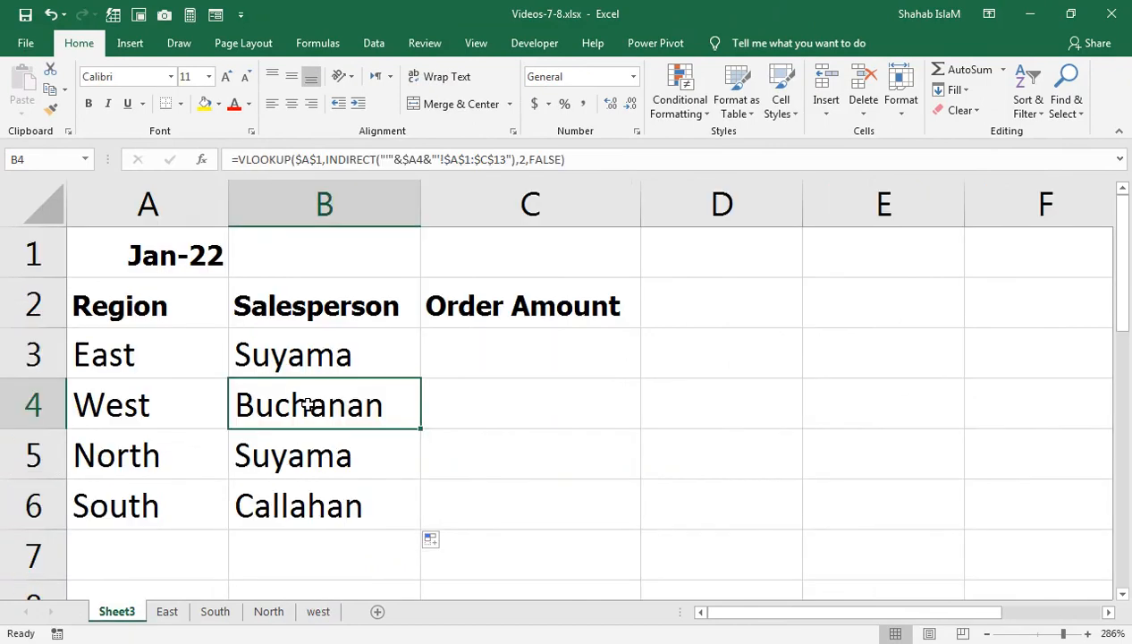
Fill the formulas in B3:B6 across to C3:C6 and set the VLOOKUP column index in C3 to 3
{"action": "left_click_drag", "start_coordinate": [372, 330], "coordinate": [549, 516]}
{"action": "left_click", "coordinate": [499, 364]}
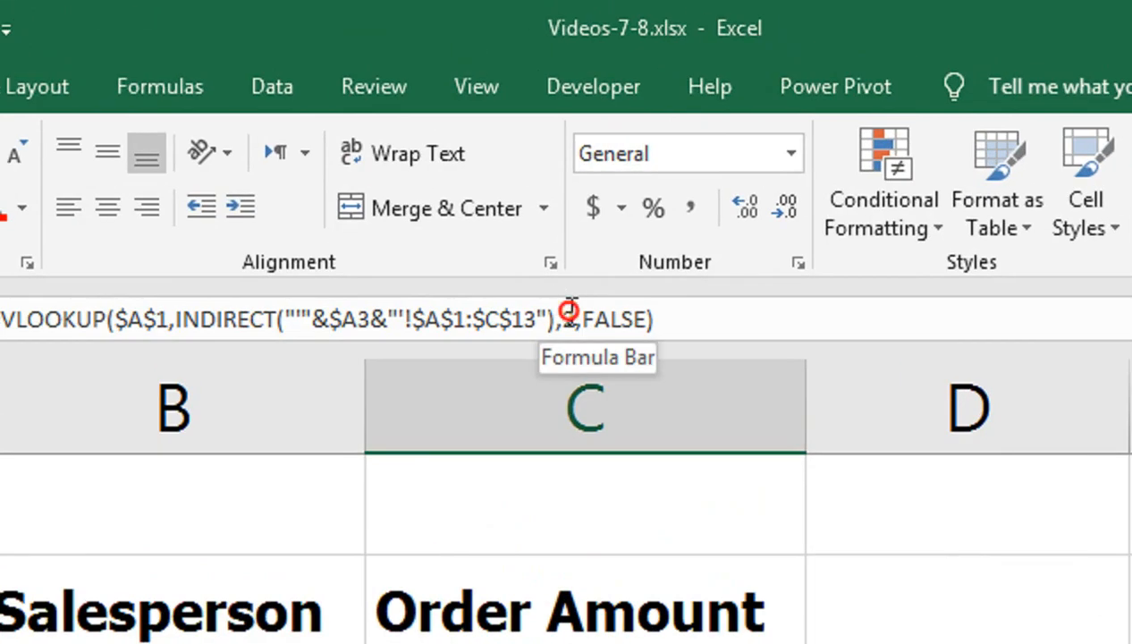
{"action": "double_click", "coordinate": [569, 319]}
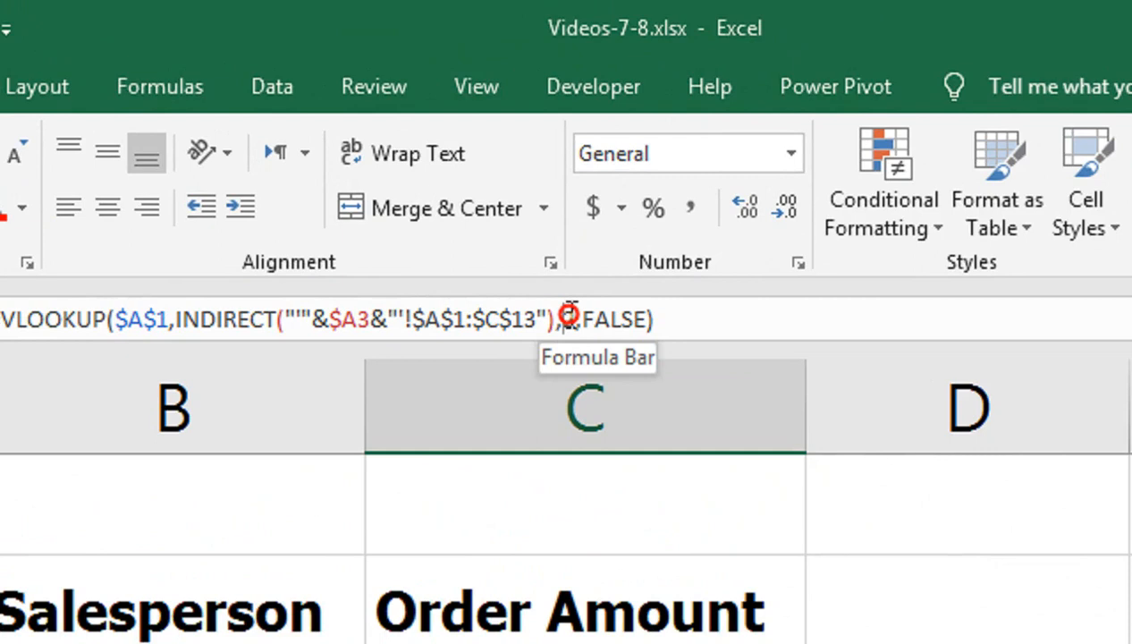
{"action": "type", "text": "3"}
{"action": "key", "text": "Return"}
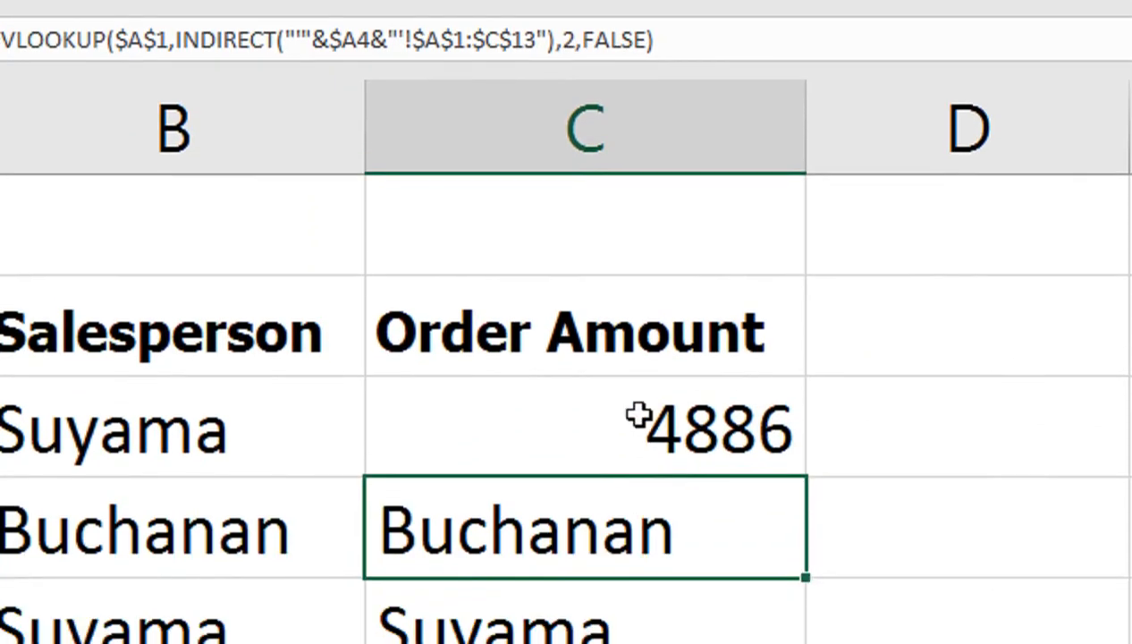
Fill the order amount formula from C3 down to C6
{"action": "left_click", "coordinate": [636, 417]}
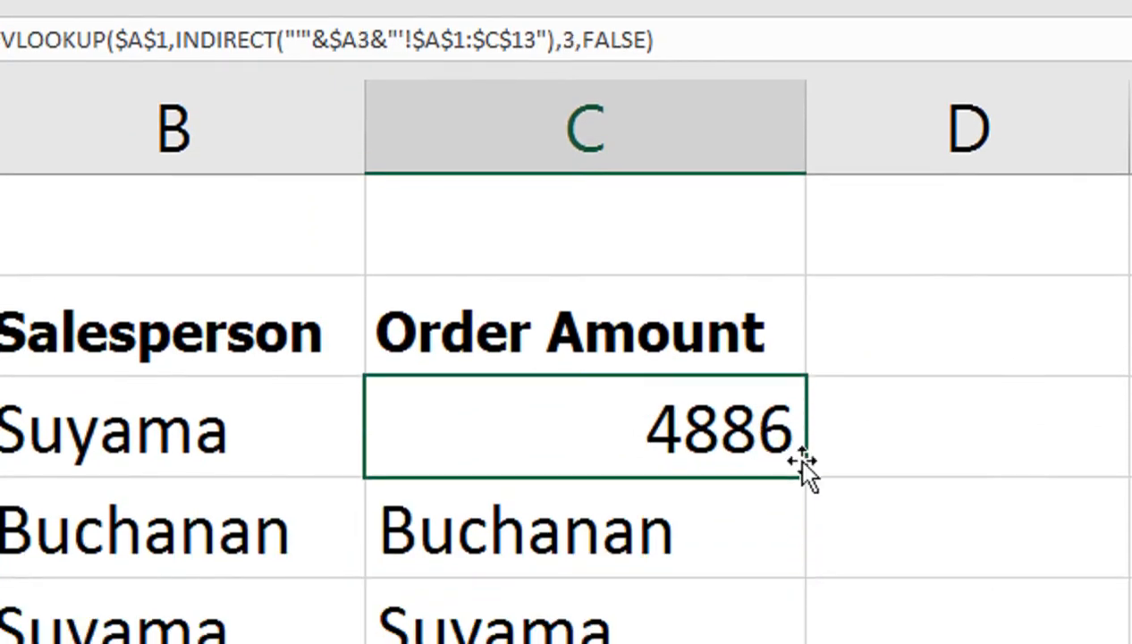
{"action": "left_click_drag", "start_coordinate": [806, 475], "coordinate": [792, 643]}
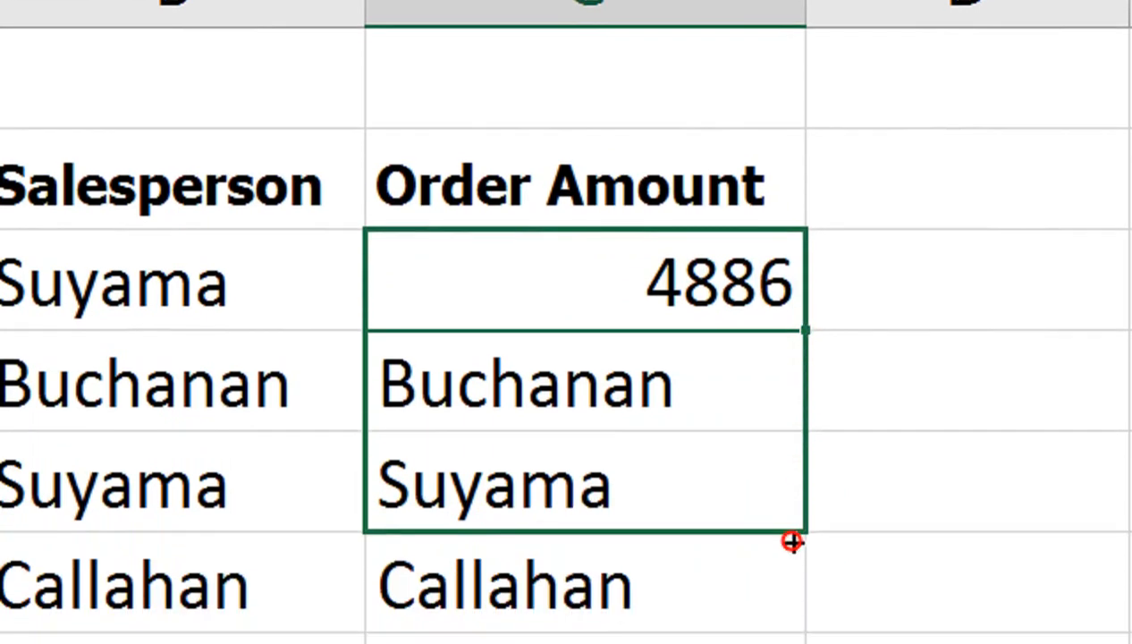
{"action": "left_click_drag", "start_coordinate": [793, 495], "coordinate": [792, 495]}
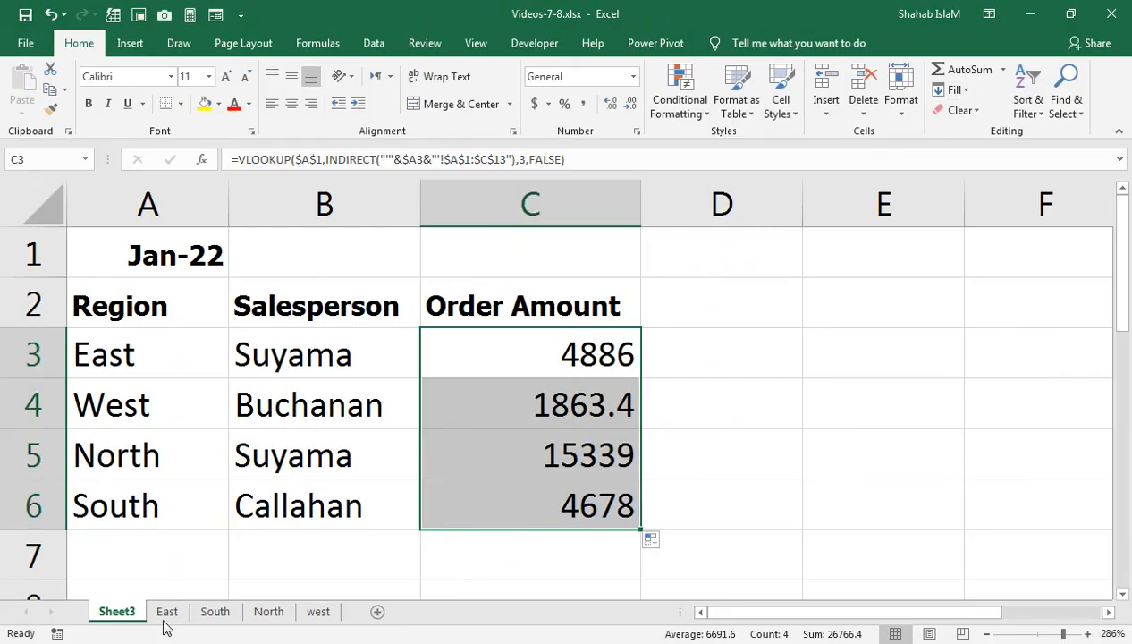
Compare the looked-up Jan-22 order amounts in C3:C6 with the source rows on the East and South sheets
{"action": "left_click", "coordinate": [167, 612]}
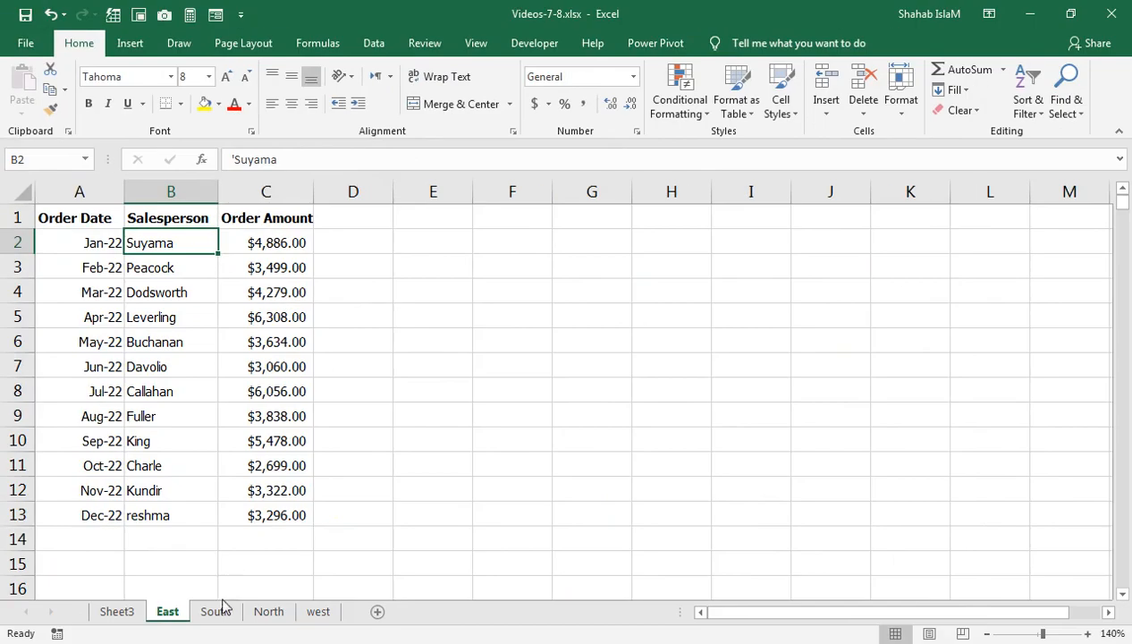
{"action": "left_click", "coordinate": [211, 611]}
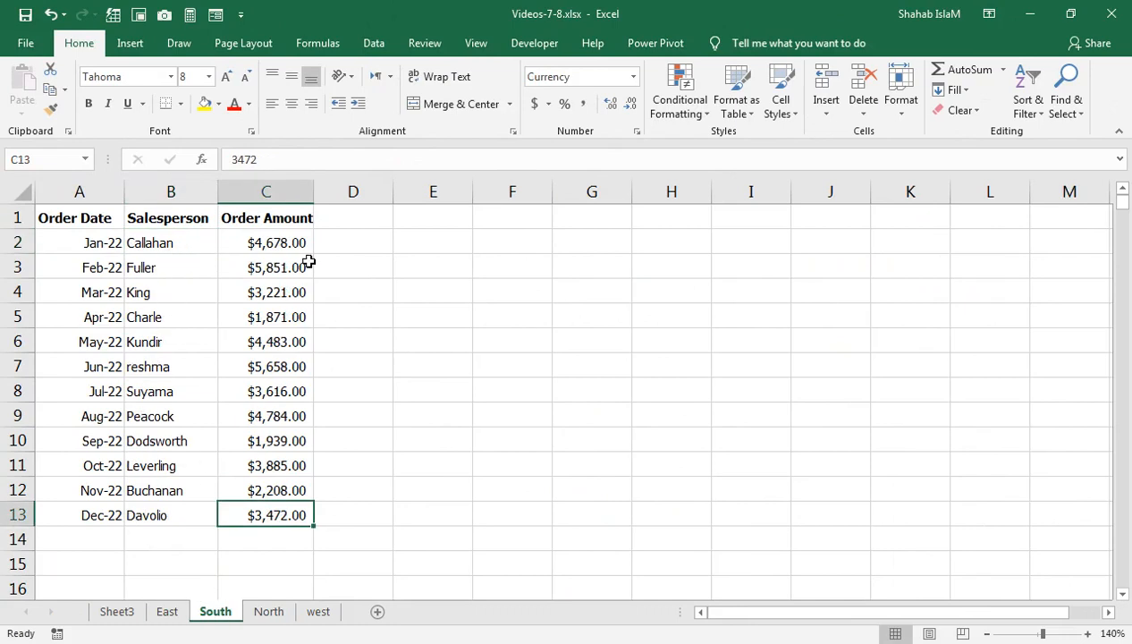
{"action": "left_click", "coordinate": [133, 614]}
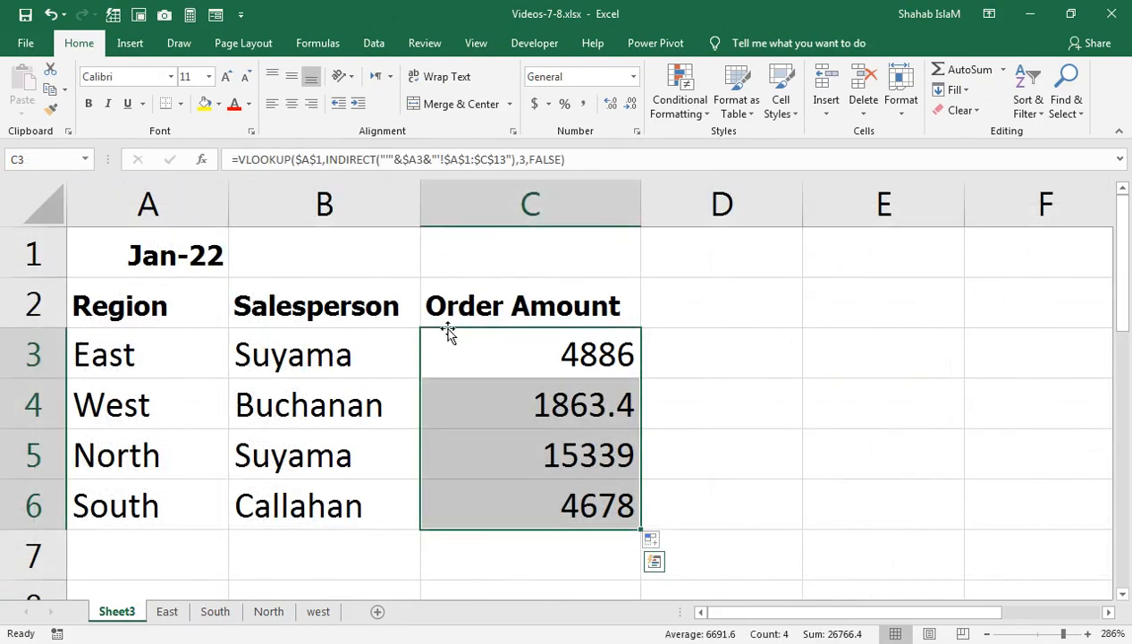
{"action": "left_click", "coordinate": [619, 516]}
{"action": "left_click", "coordinate": [139, 554]}
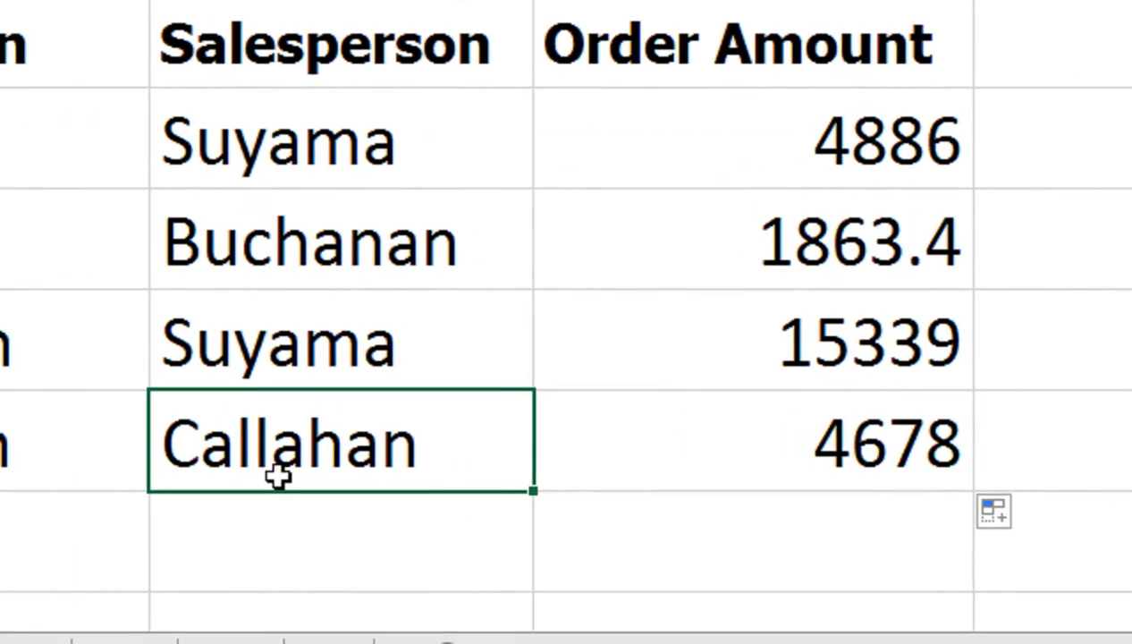
{"action": "left_click", "coordinate": [211, 472]}
{"action": "left_click", "coordinate": [835, 436]}
{"action": "left_click", "coordinate": [788, 141]}
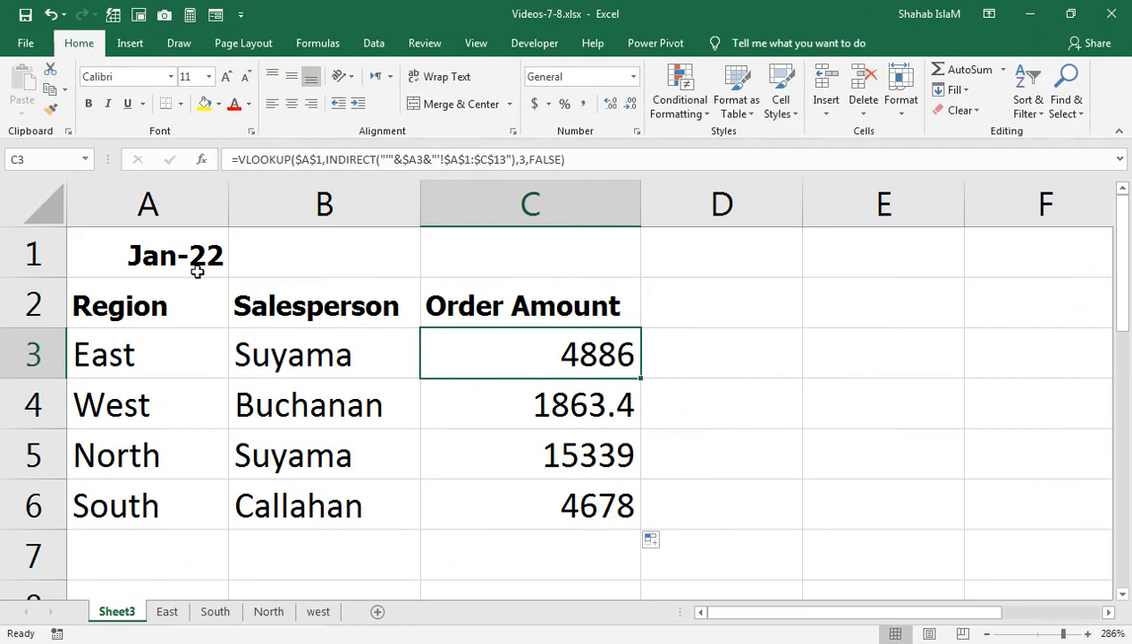
Change the lookup month in cell A1 to Feb-22 by setting the date's month to 2
{"action": "double_click", "coordinate": [253, 106]}
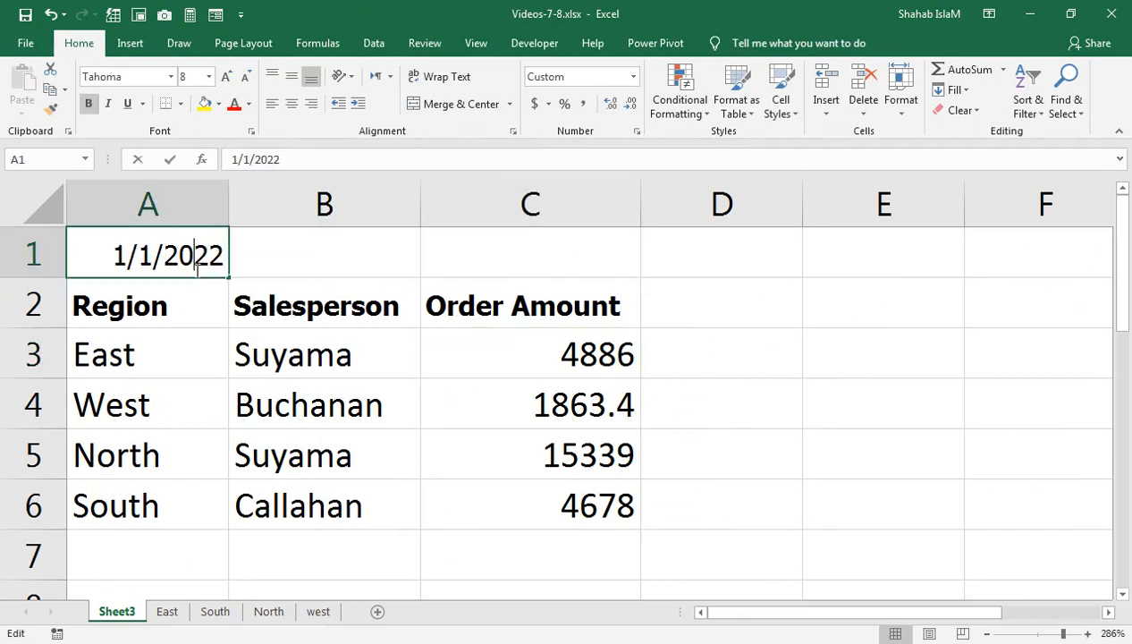
{"action": "double_click", "coordinate": [119, 260]}
{"action": "type", "text": "2"}
{"action": "key", "text": "Return"}
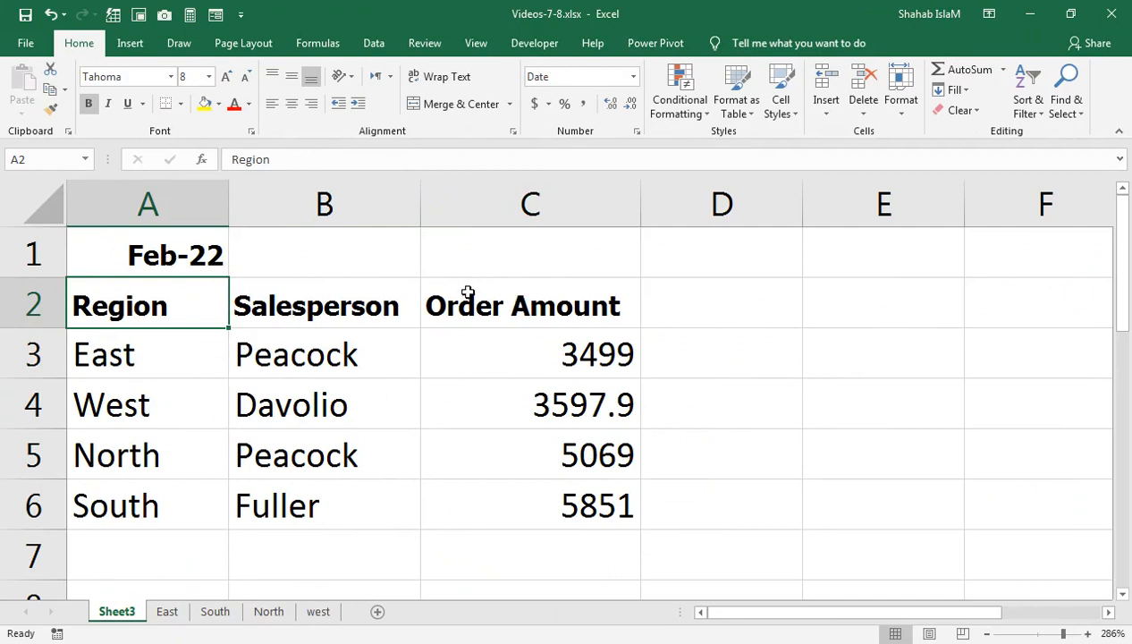
Total the order amounts in C7 with a SUM formula over C3:C6
{"action": "left_click", "coordinate": [533, 553]}
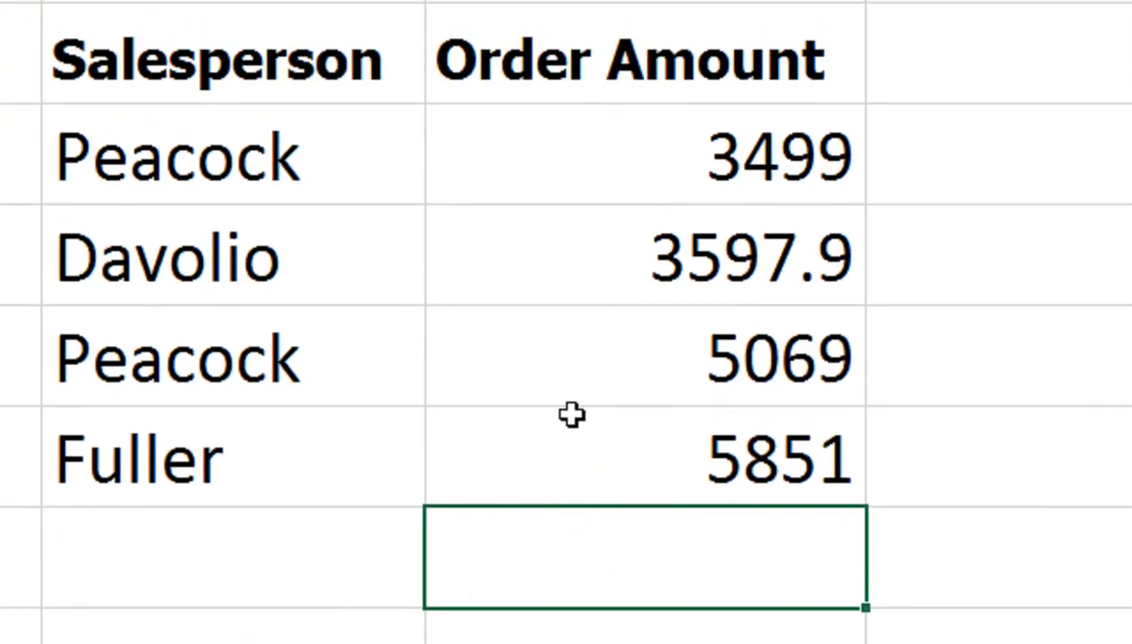
{"action": "type", "text": "=su"}
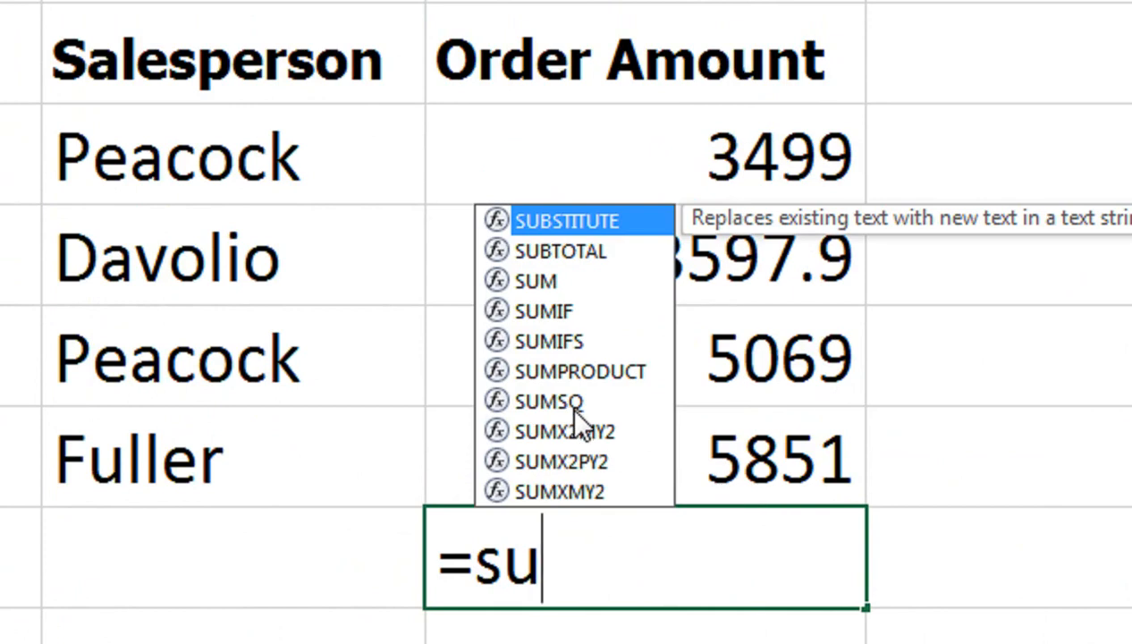
{"action": "type", "text": "m"}
{"action": "key", "text": "Tab"}
{"action": "key", "text": "Up"}
{"action": "key", "text": "shift+Up"}
{"action": "key", "text": "shift+Up"}
{"action": "key", "text": "shift+Up"}
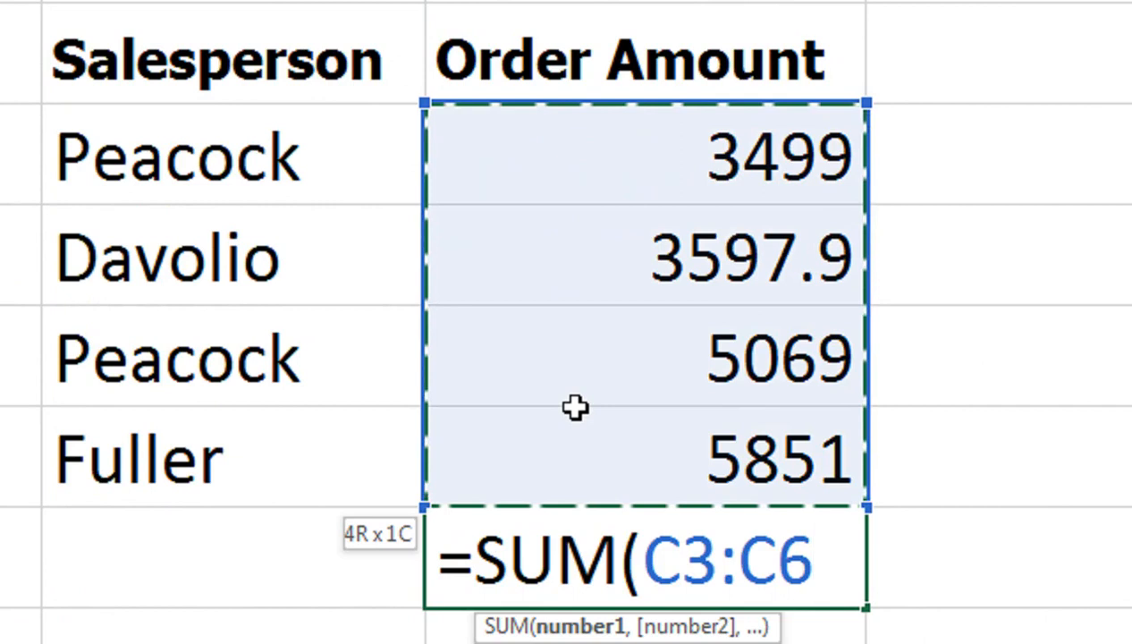
{"action": "key", "text": "Return"}
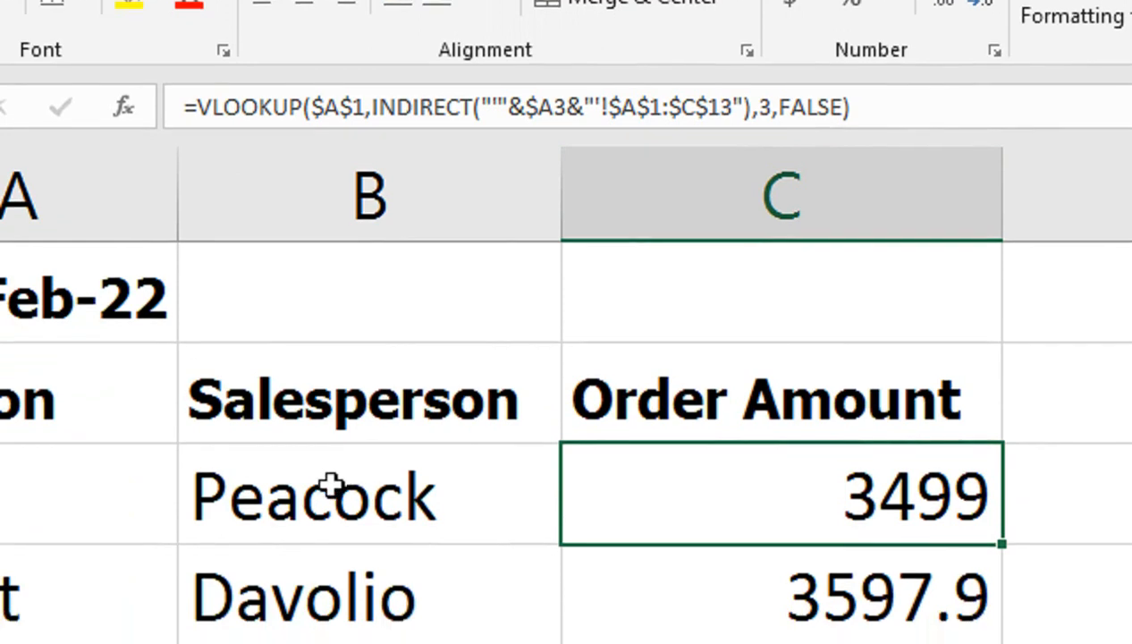
Review the lookup formula in B3 against the Salesperson column's position on the East sheet
{"action": "left_click", "coordinate": [112, 539]}
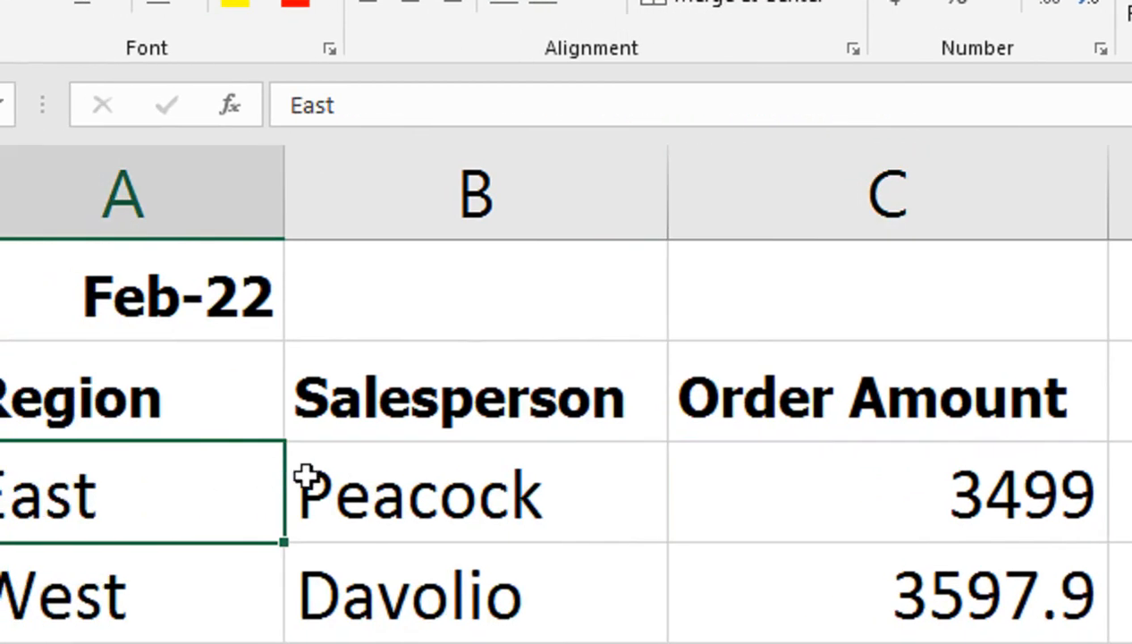
{"action": "left_click", "coordinate": [374, 481]}
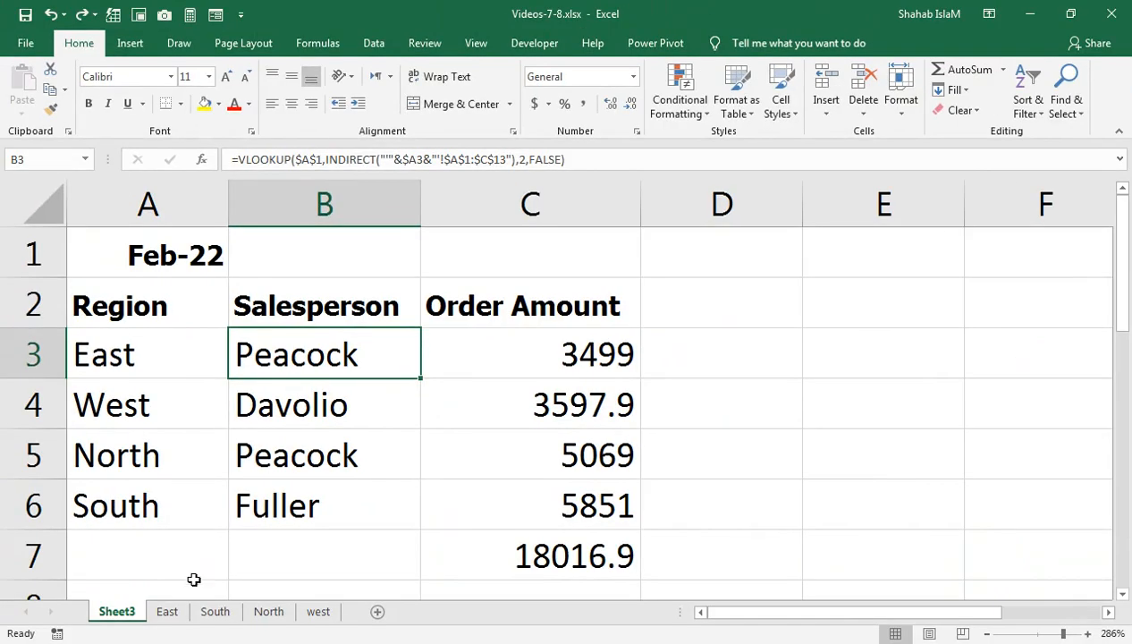
{"action": "left_click", "coordinate": [168, 610]}
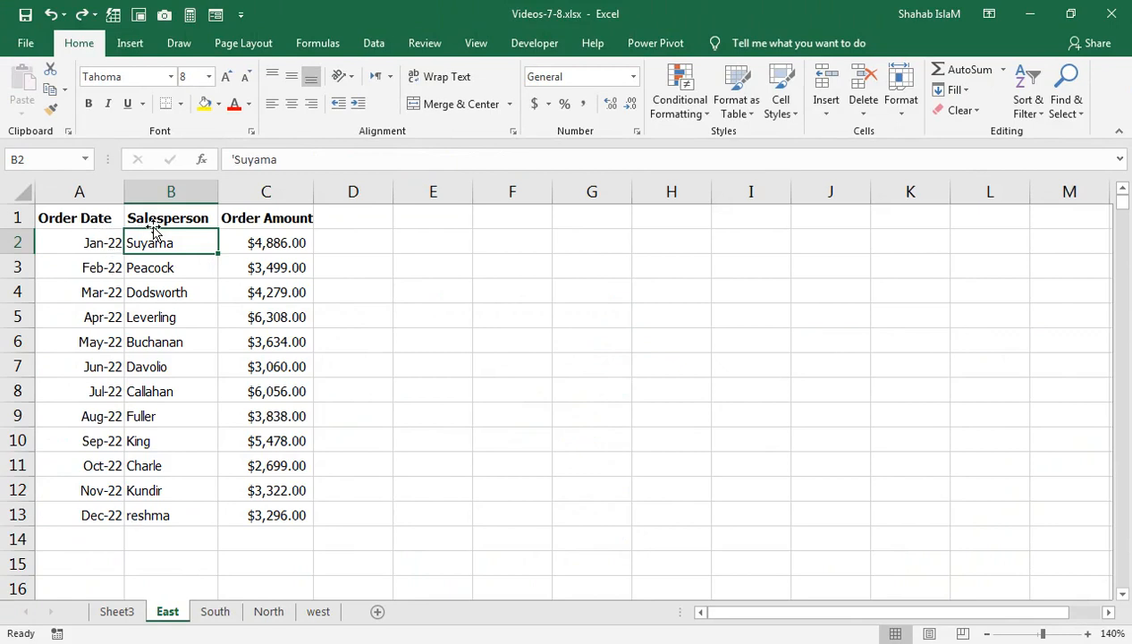
{"action": "left_click", "coordinate": [129, 615]}
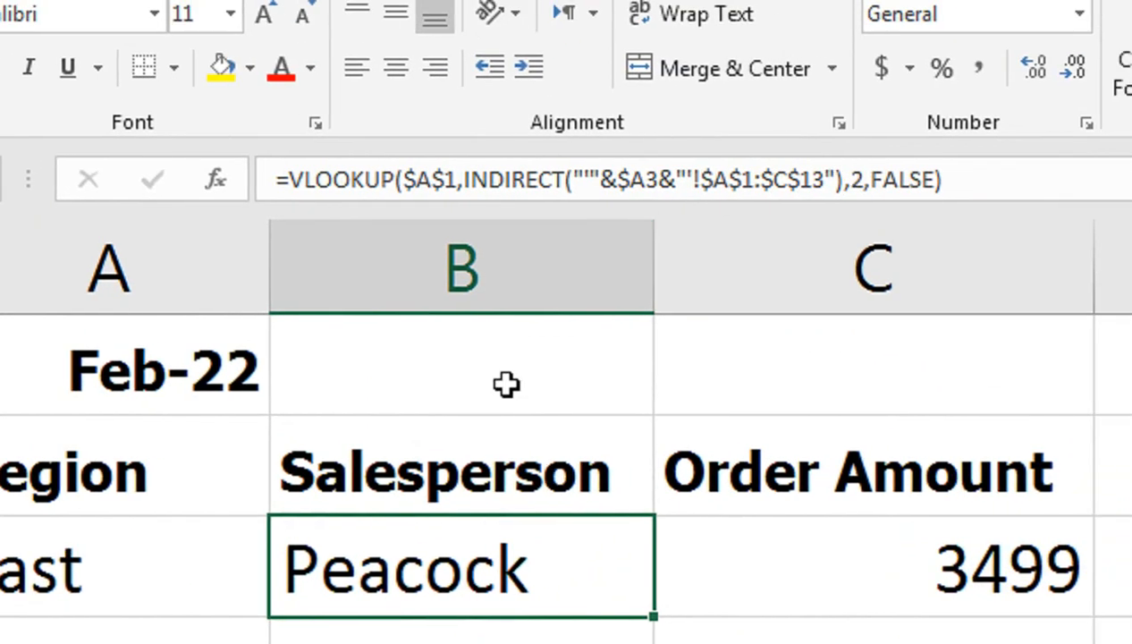
Test the formula =COLUMN() in the empty cell E2, then clear that cell
{"action": "left_click", "coordinate": [694, 205]}
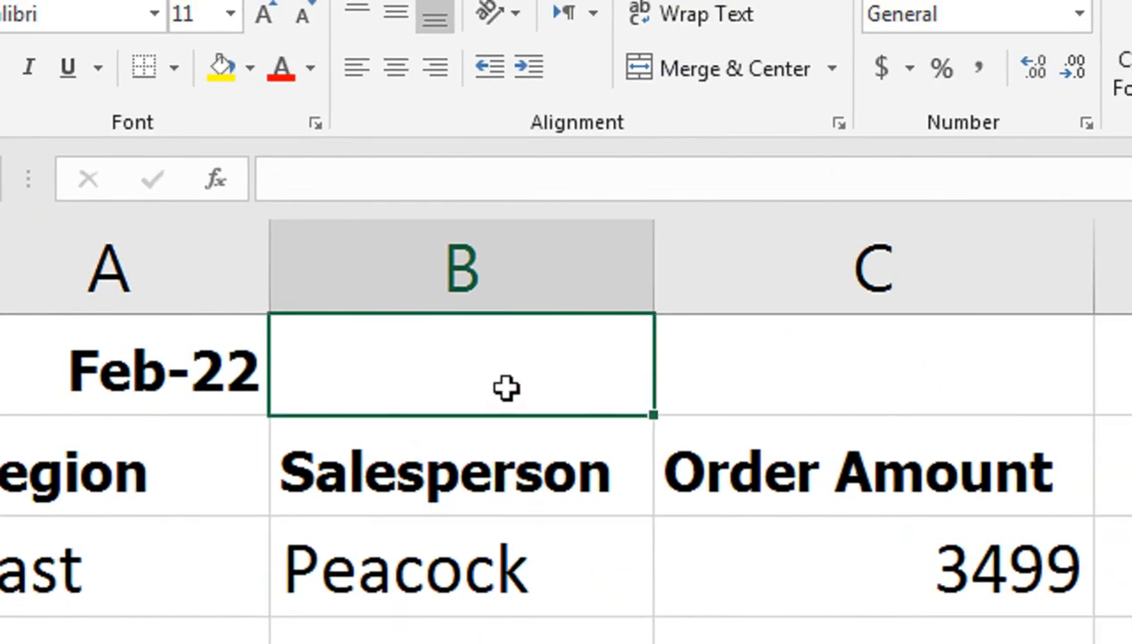
{"action": "left_click", "coordinate": [890, 460]}
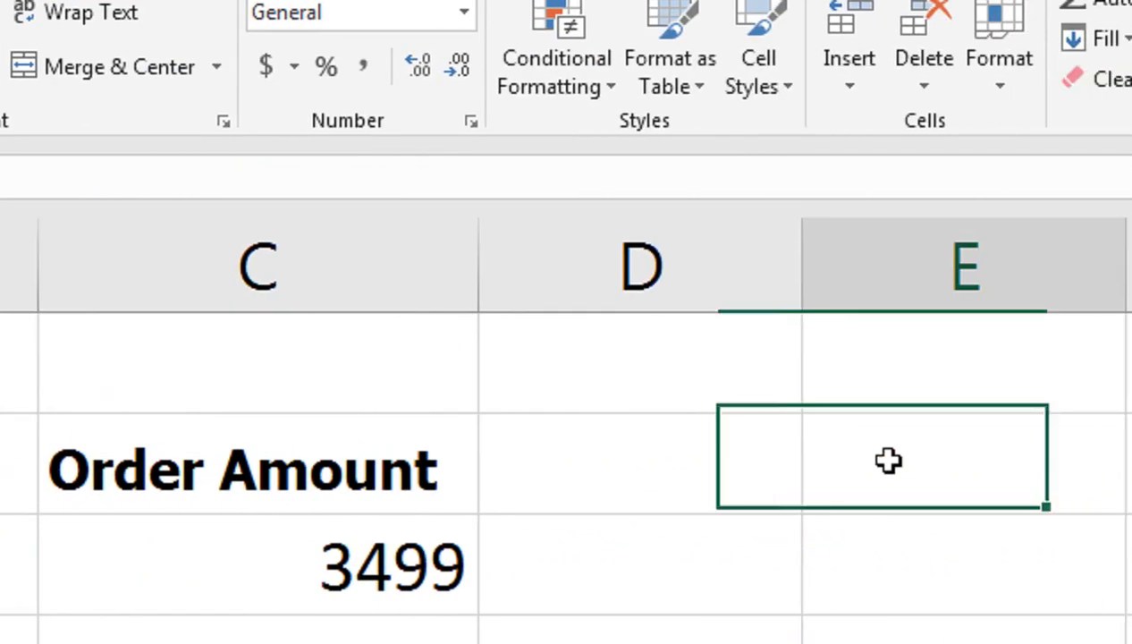
{"action": "double_click", "coordinate": [854, 463]}
{"action": "type", "text": "=column"}
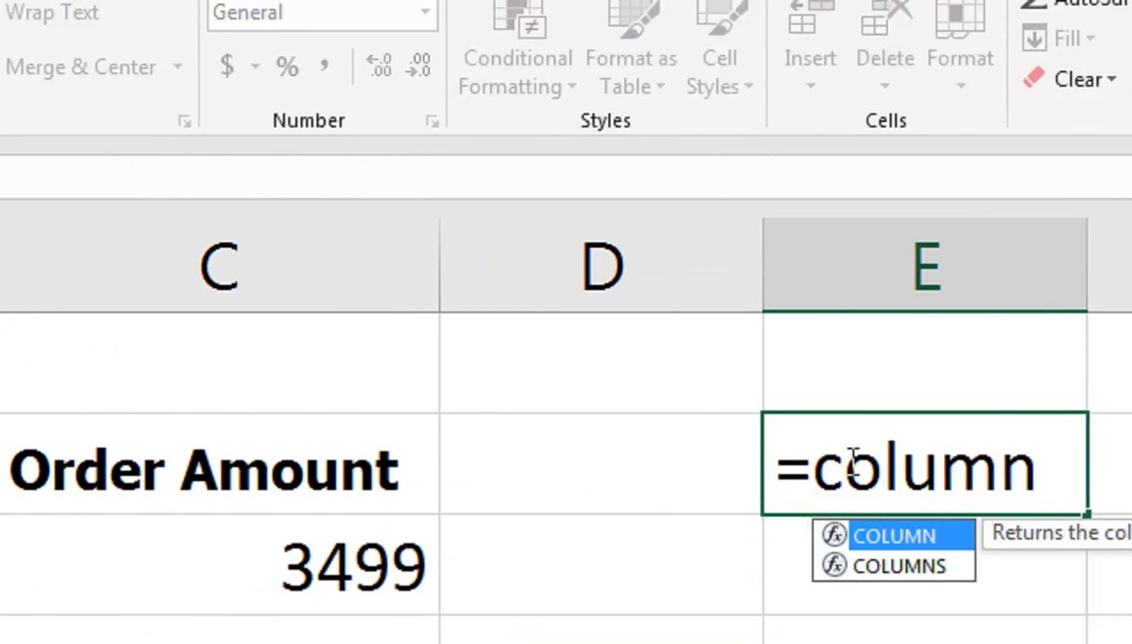
{"action": "key", "text": "Tab"}
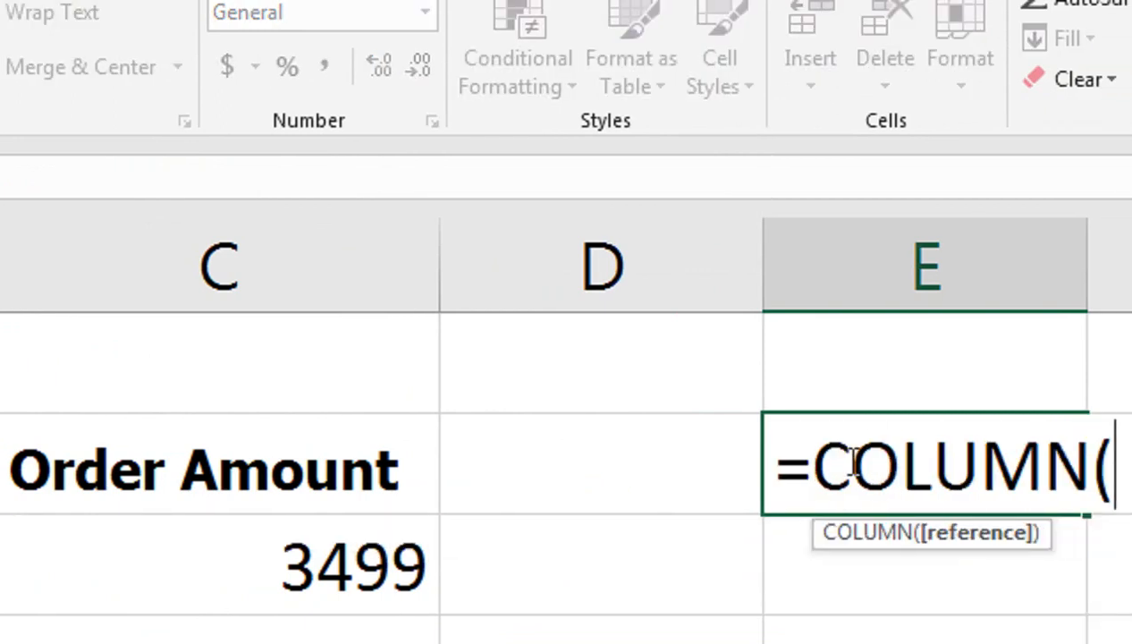
{"action": "type", "text": ")"}
{"action": "key", "text": "Return"}
{"action": "left_click", "coordinate": [899, 458]}
{"action": "key", "text": "Delete"}
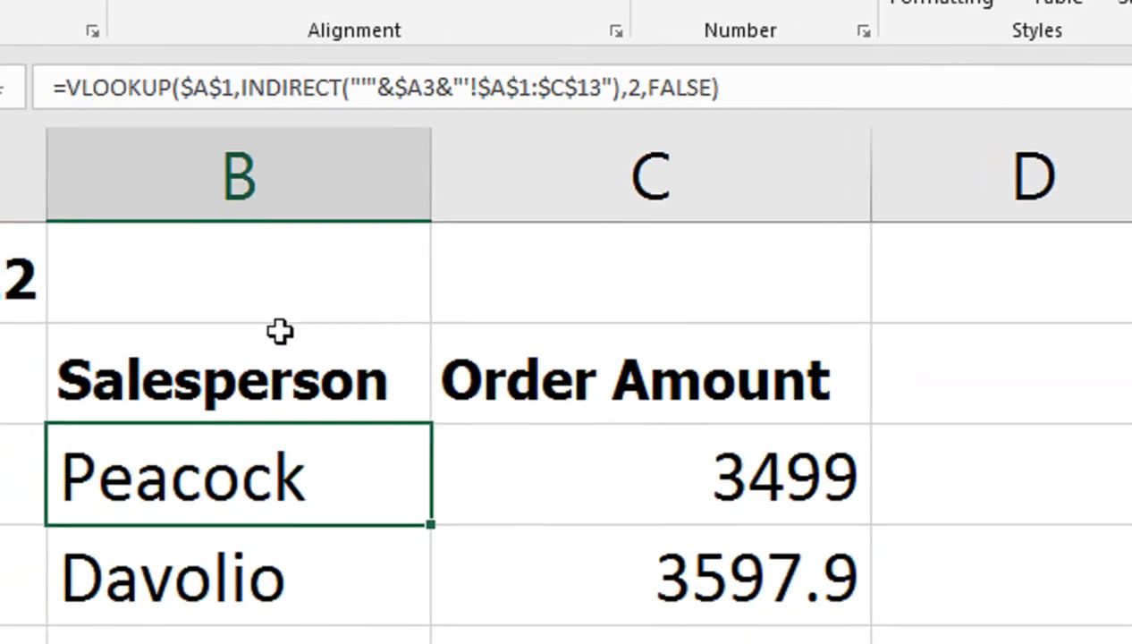
Test the formula =COLUMN() in B1 above the Salesperson header, then clear that cell
{"action": "left_click", "coordinate": [309, 285]}
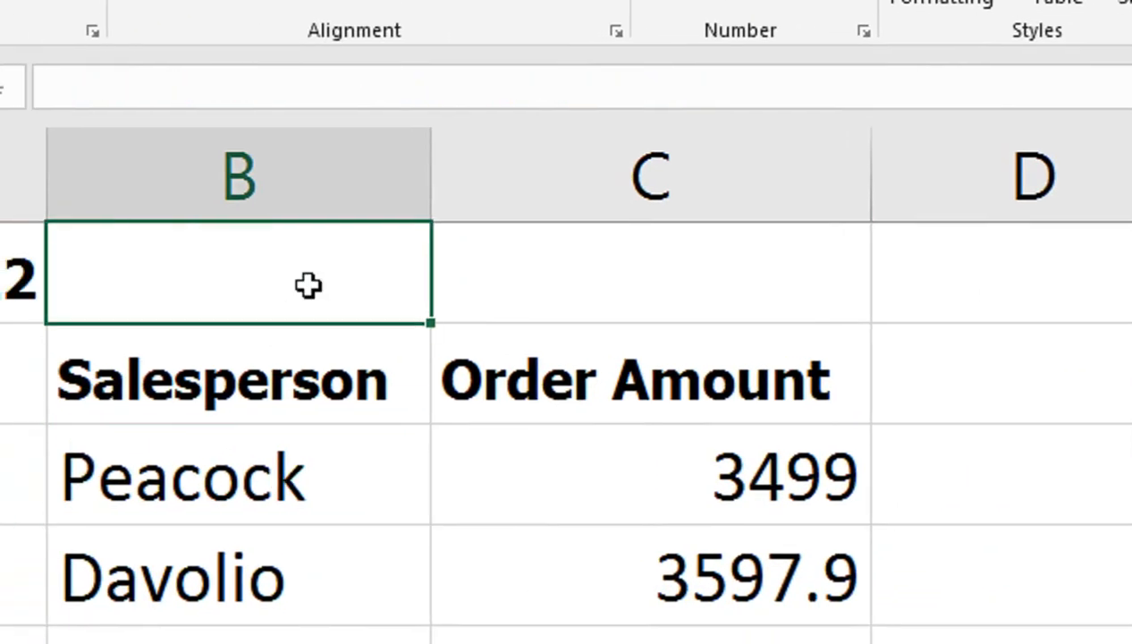
{"action": "type", "text": "=coum"}
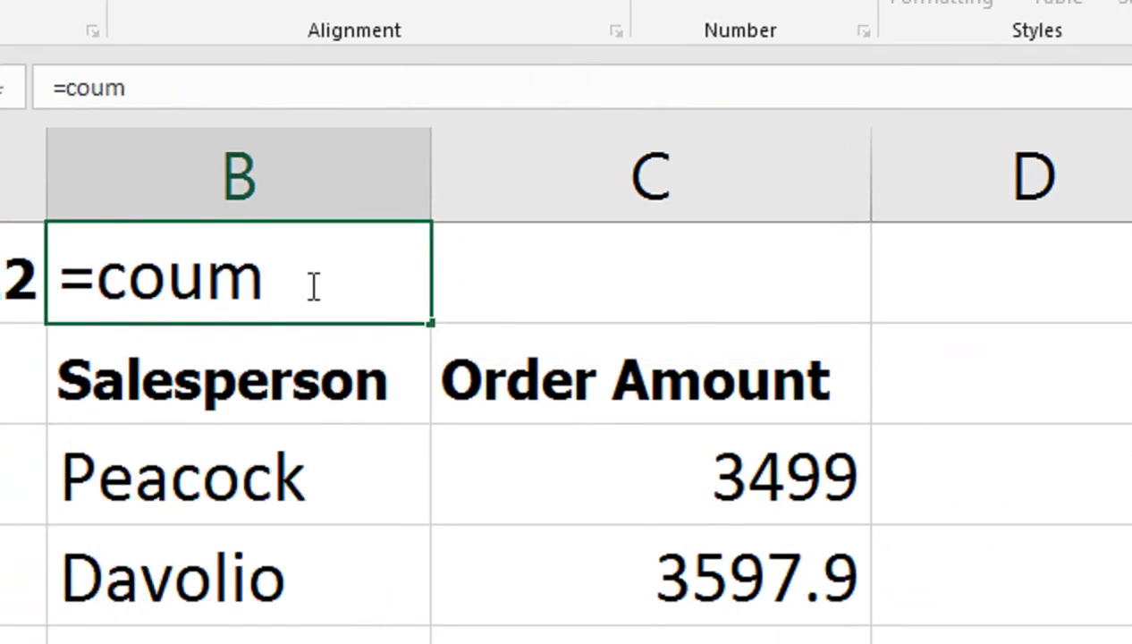
{"action": "key", "text": "BackSpace"}
{"action": "key", "text": "BackSpace"}
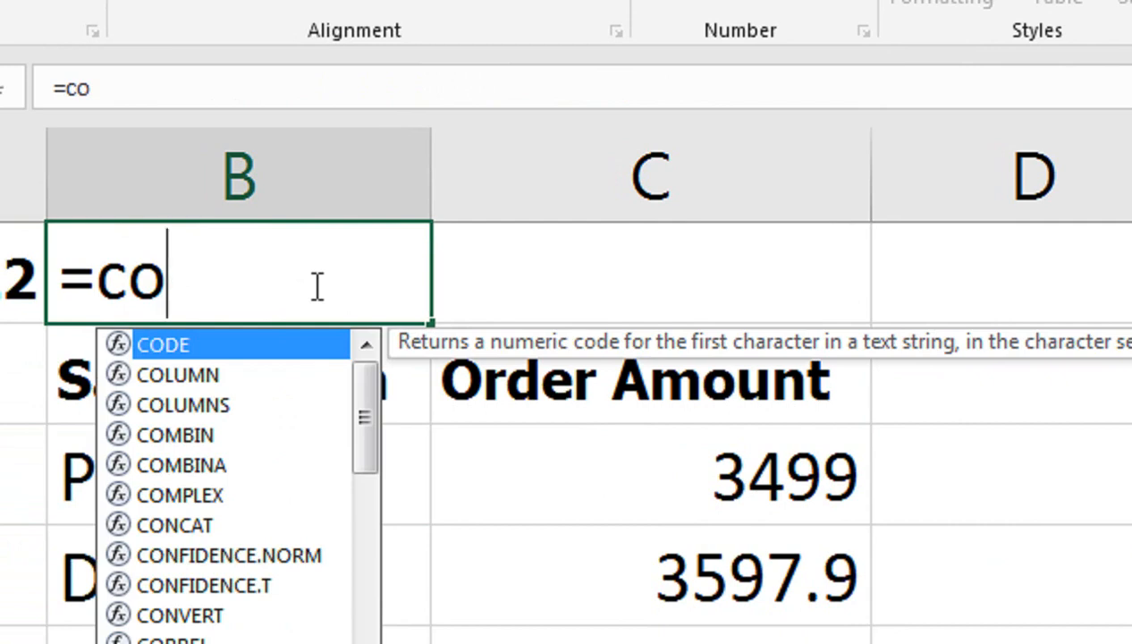
{"action": "type", "text": "l"}
{"action": "key", "text": "Tab"}
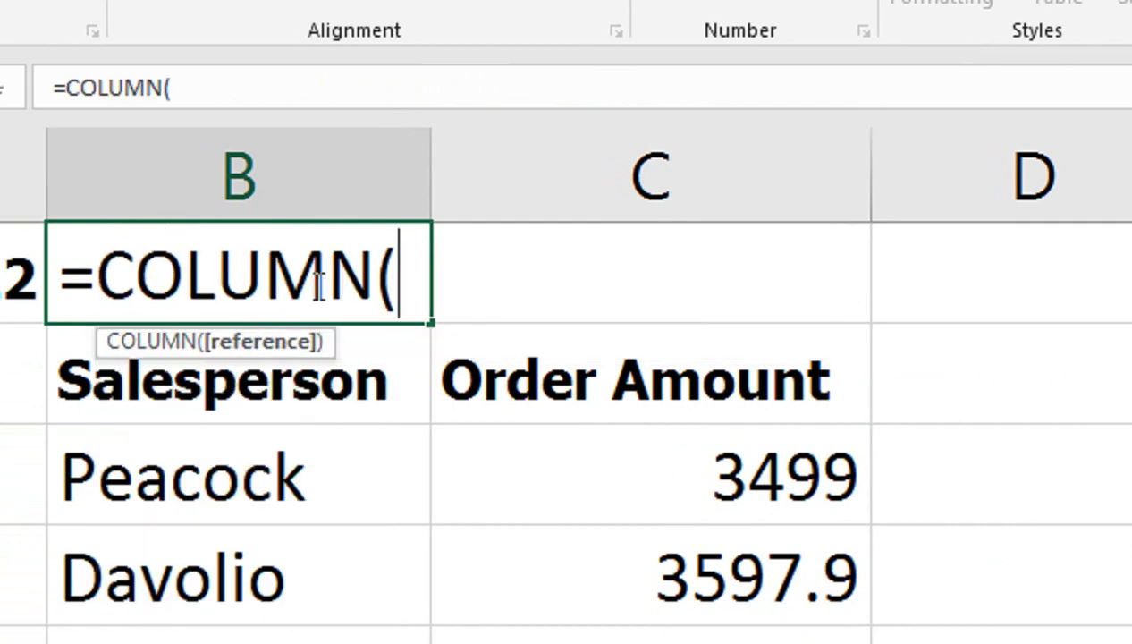
{"action": "key", "text": "Return"}
{"action": "left_click", "coordinate": [318, 284]}
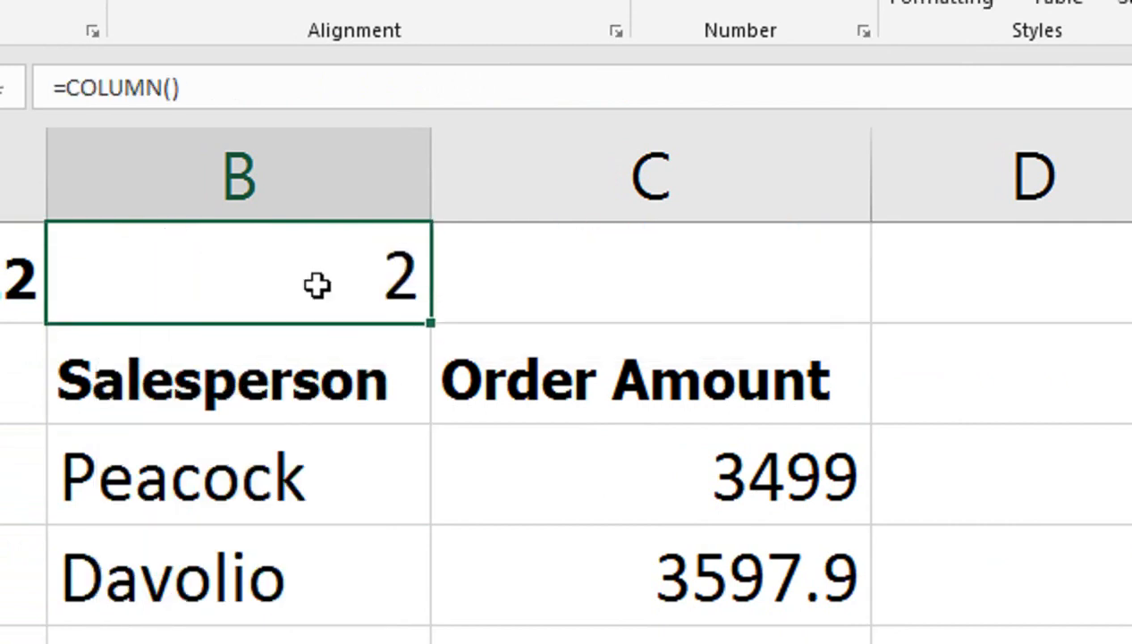
{"action": "key", "text": "Delete"}
Replace the VLOOKUP column index number in the B3 formula with COLUMN()
{"action": "left_click", "coordinate": [319, 405]}
{"action": "left_click", "coordinate": [303, 475]}
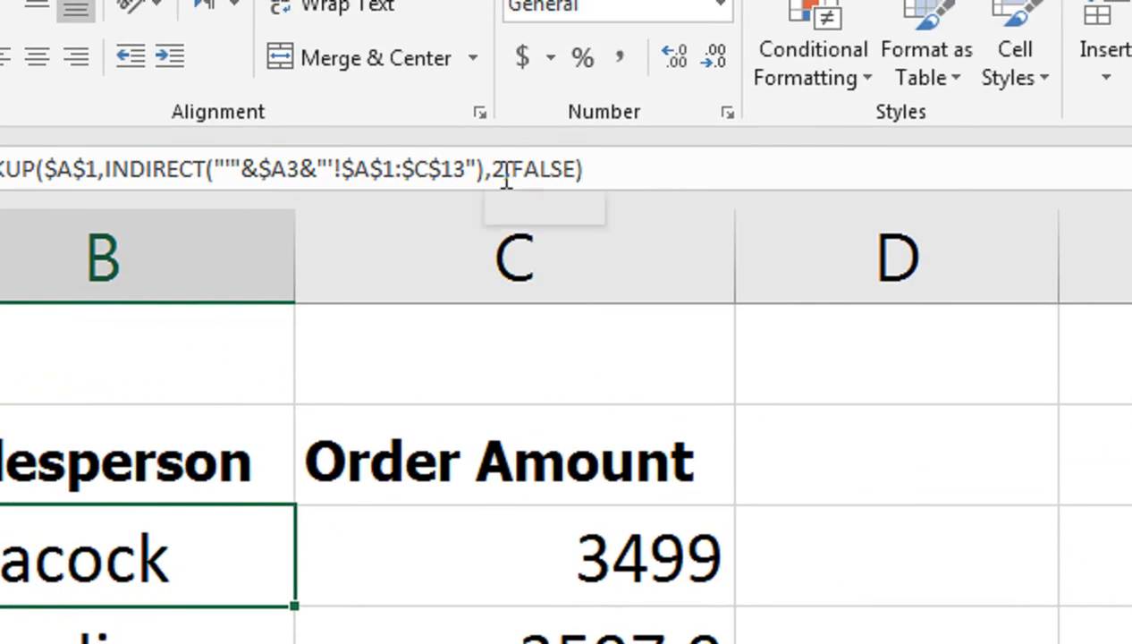
{"action": "left_click", "coordinate": [632, 125]}
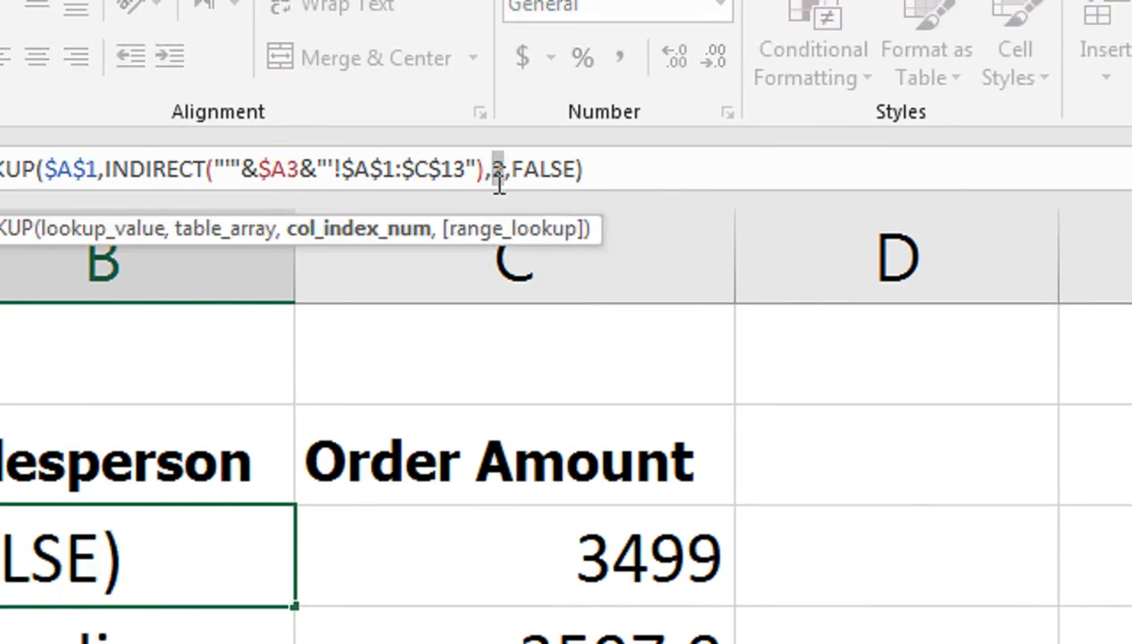
{"action": "type", "text": "column"}
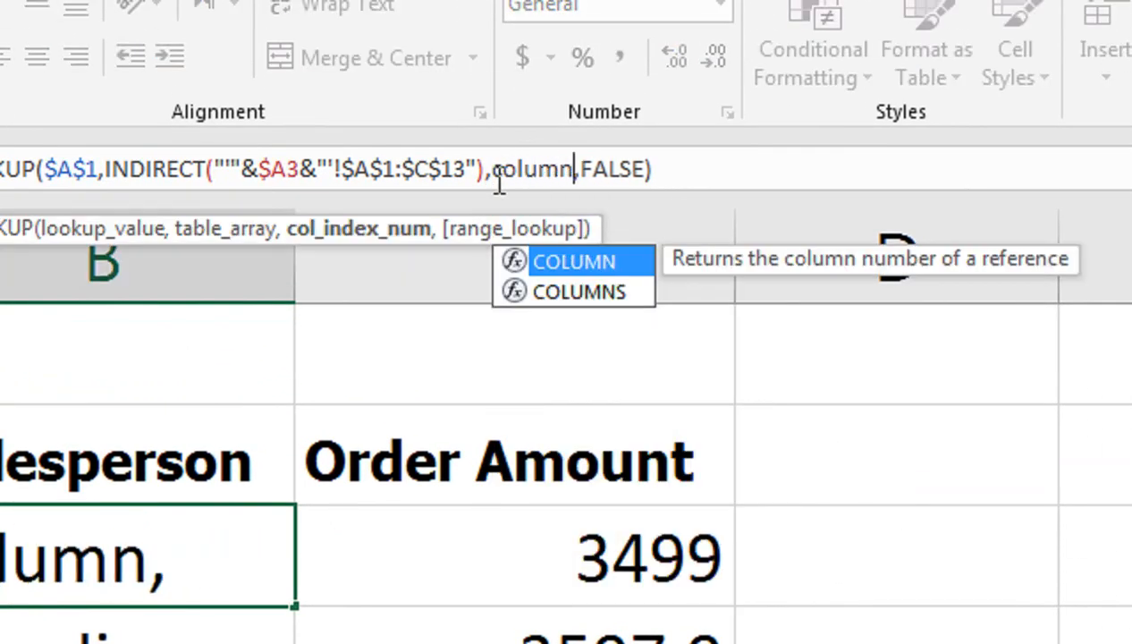
{"action": "key", "text": "Tab"}
{"action": "type", "text": ")"}
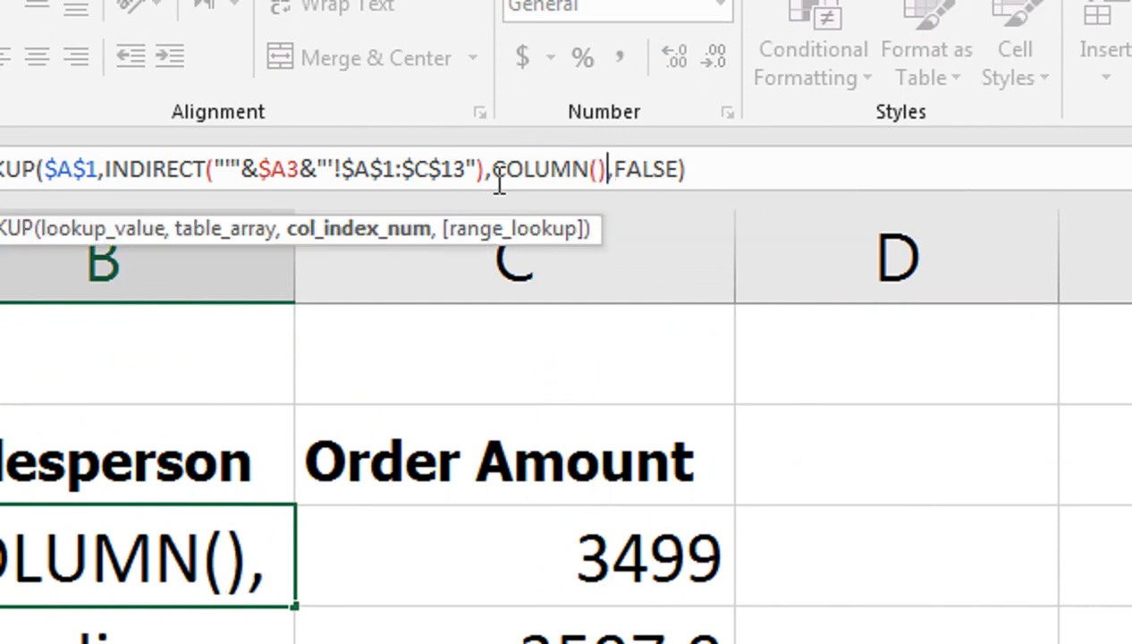
{"action": "key", "text": "Return"}
Fill the B3 formula down to B6 and across to C3:C6, and check the formulas in C3 and B3
{"action": "left_click", "coordinate": [18, 558]}
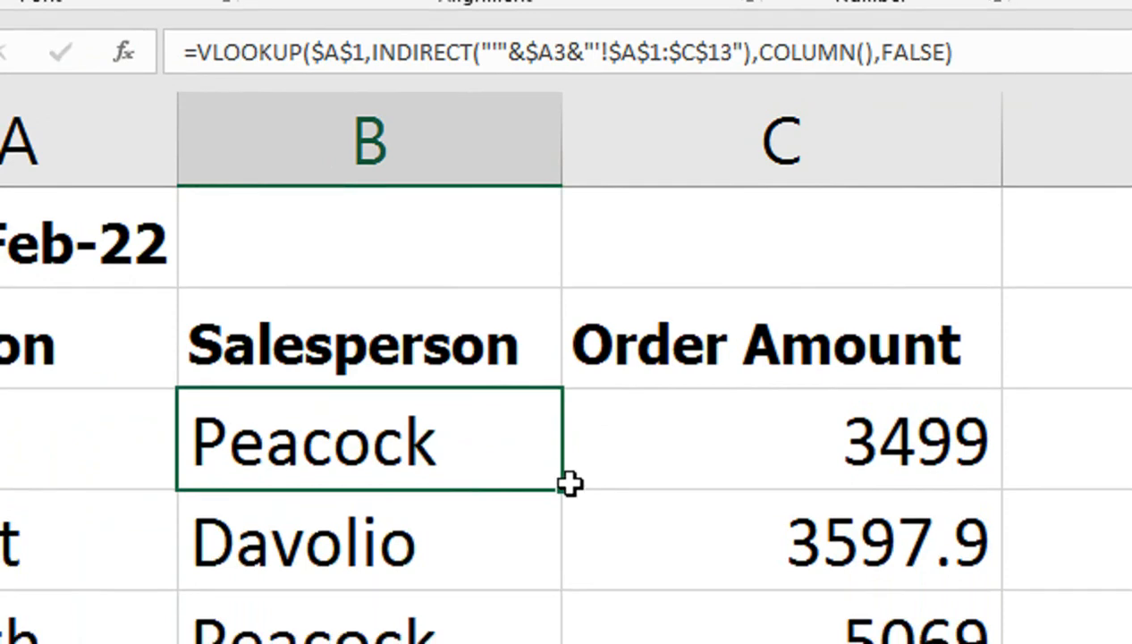
{"action": "left_click_drag", "start_coordinate": [569, 483], "coordinate": [519, 643]}
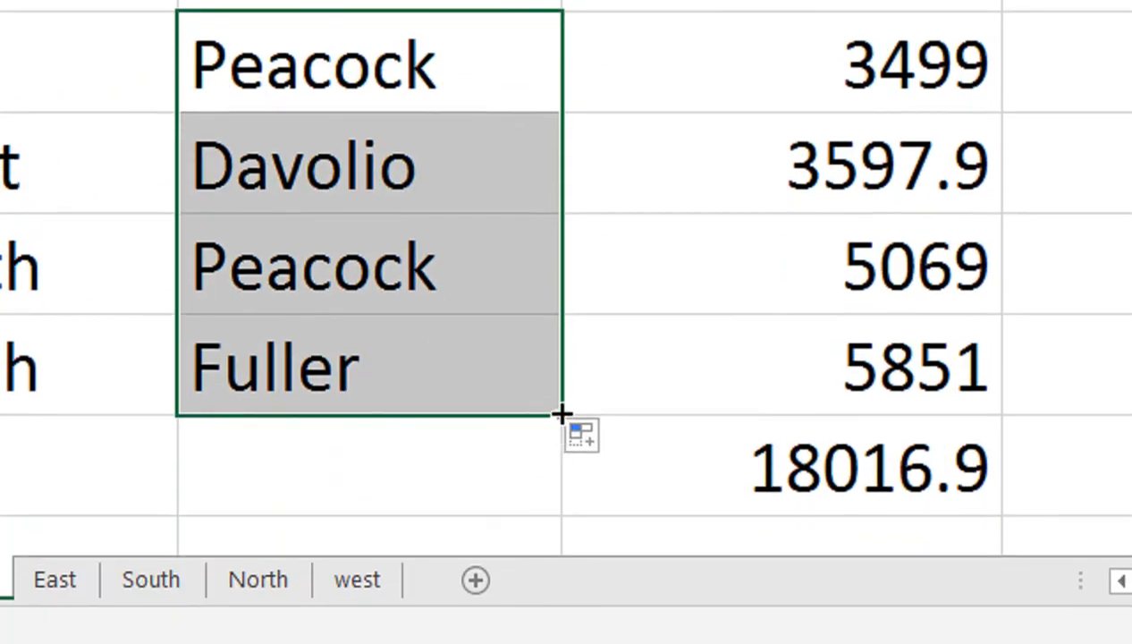
{"action": "left_click_drag", "start_coordinate": [562, 414], "coordinate": [1006, 393]}
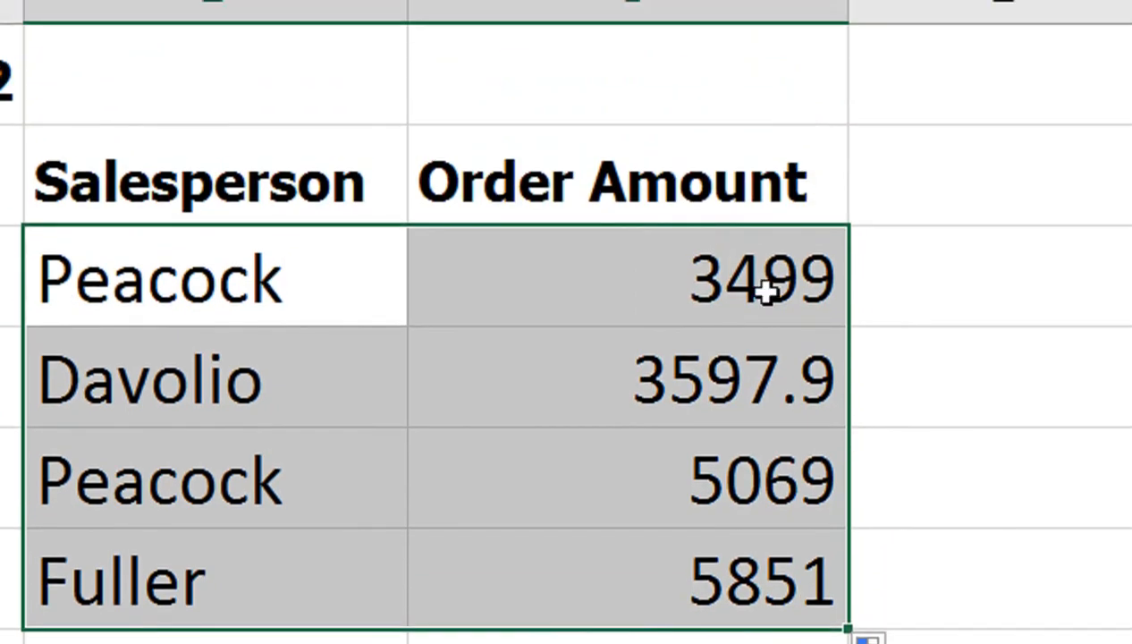
{"action": "left_click", "coordinate": [763, 75]}
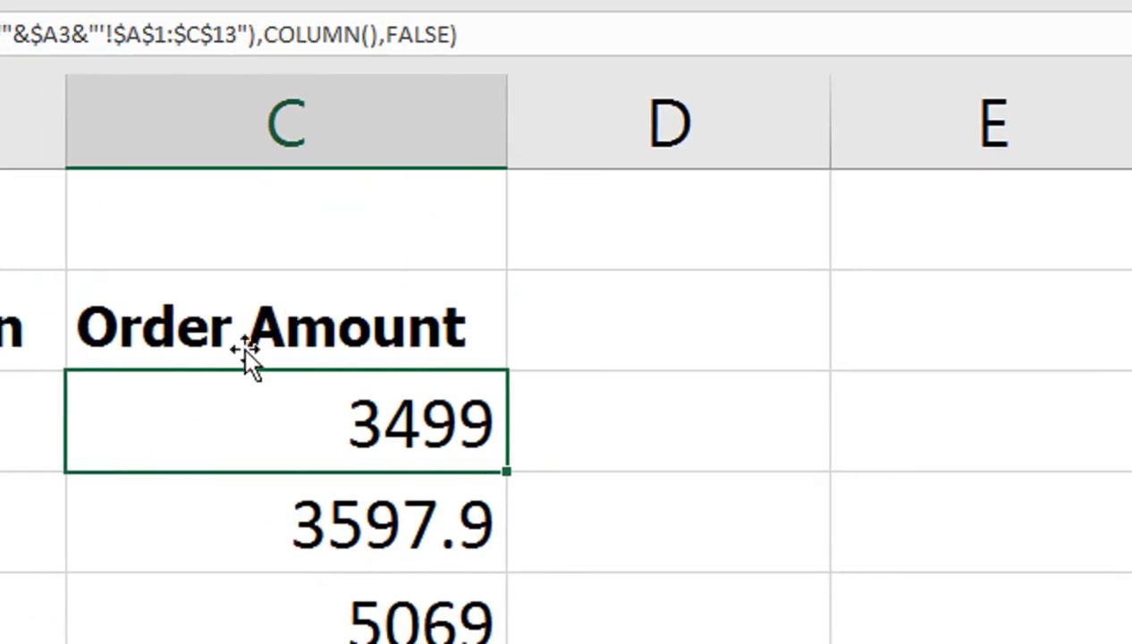
{"action": "left_click", "coordinate": [235, 417]}
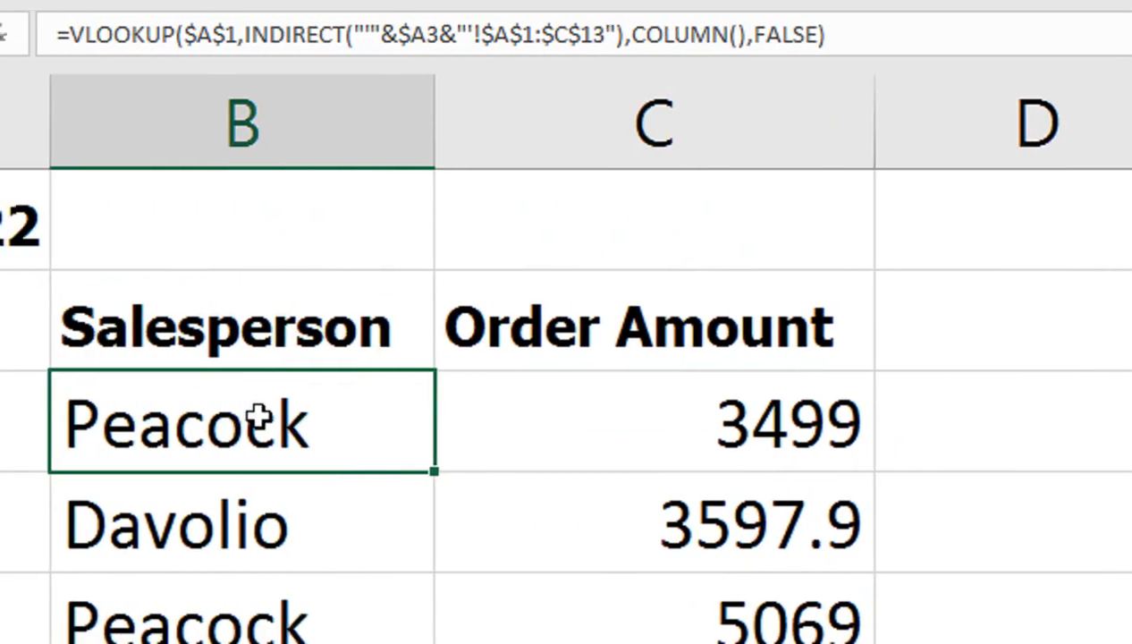